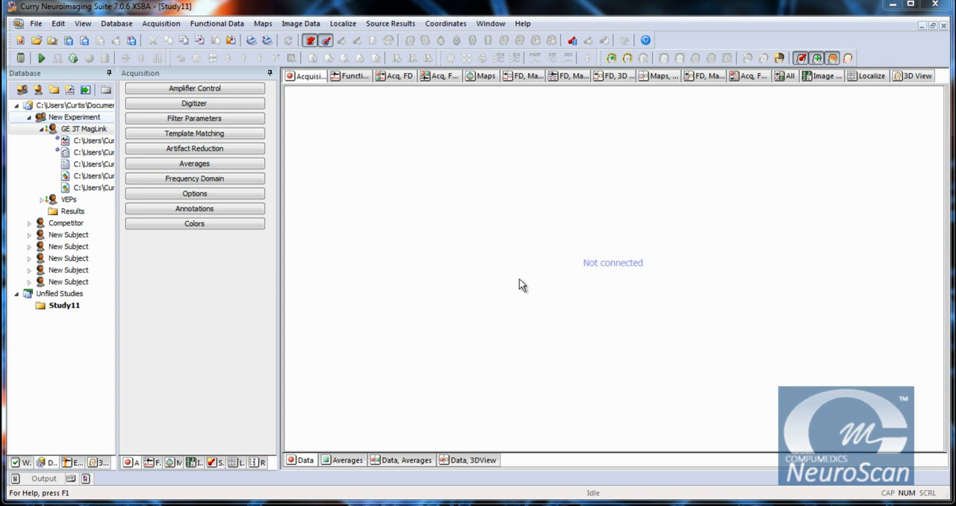
Connect to the Simulator amplifier to start the incoming EEG data display.
{"action": "left_click", "coordinate": [184, 91]}
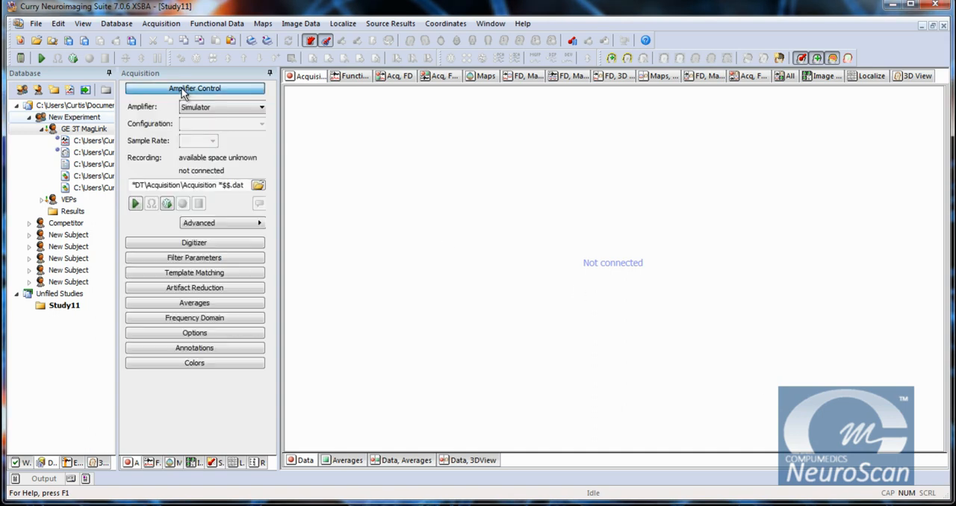
{"action": "left_click", "coordinate": [135, 204]}
{"action": "double_click", "coordinate": [551, 413]}
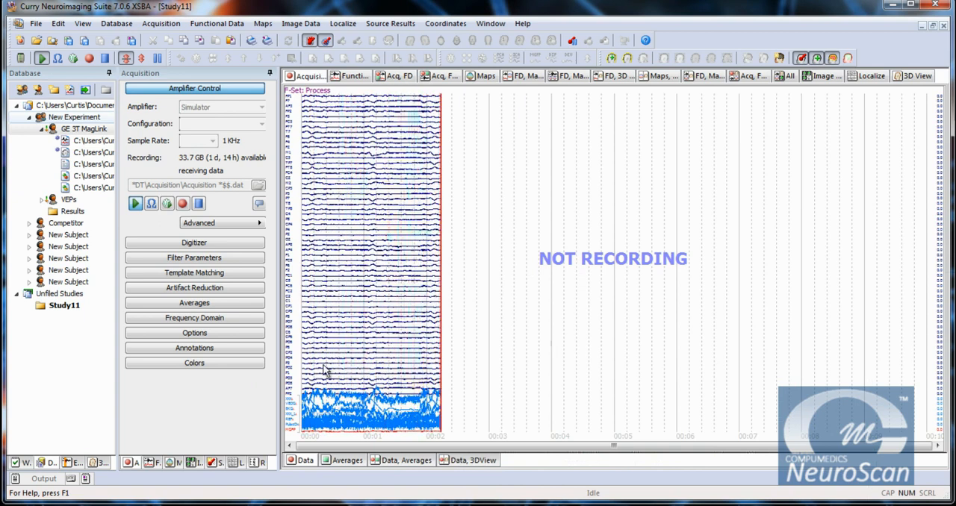
Hide the XXX, VEOG, XXX_1, REF and PulseOx channels, leaving EKG displayed beneath the EEG channels.
{"action": "right_click", "coordinate": [290, 404]}
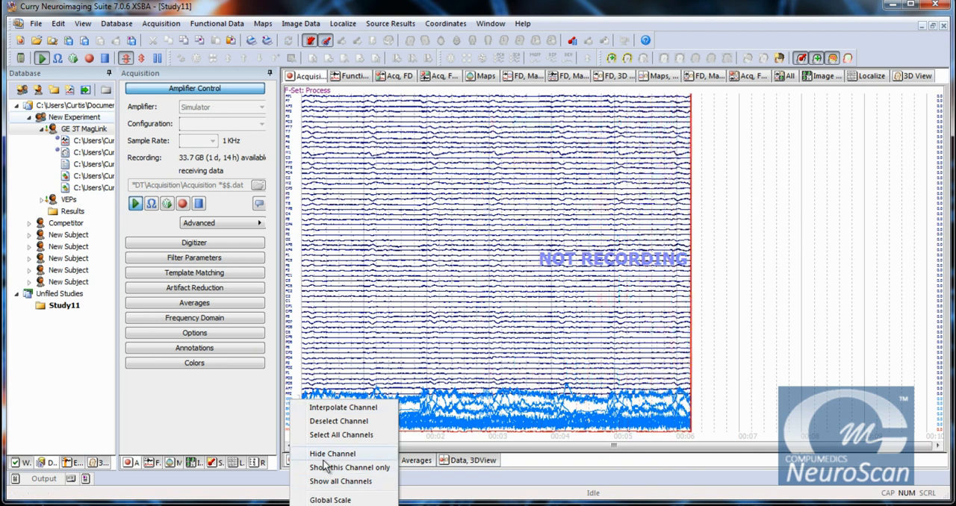
{"action": "left_click", "coordinate": [329, 454]}
{"action": "right_click", "coordinate": [291, 405]}
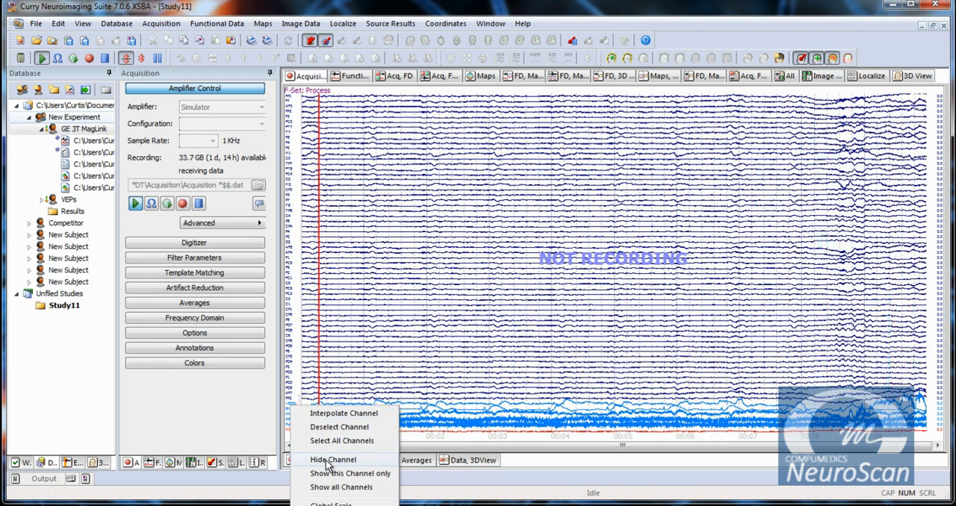
{"action": "left_click", "coordinate": [328, 462]}
{"action": "right_click", "coordinate": [295, 421]}
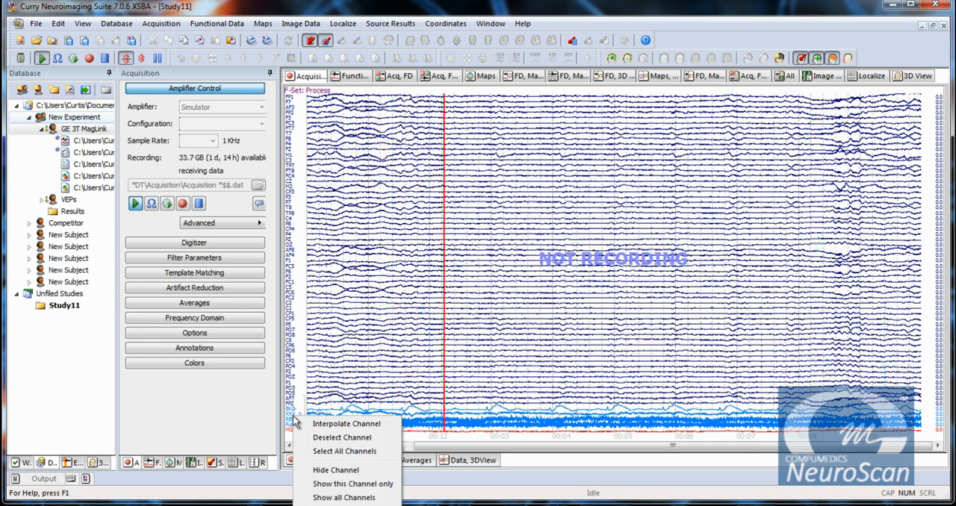
{"action": "left_click", "coordinate": [317, 472]}
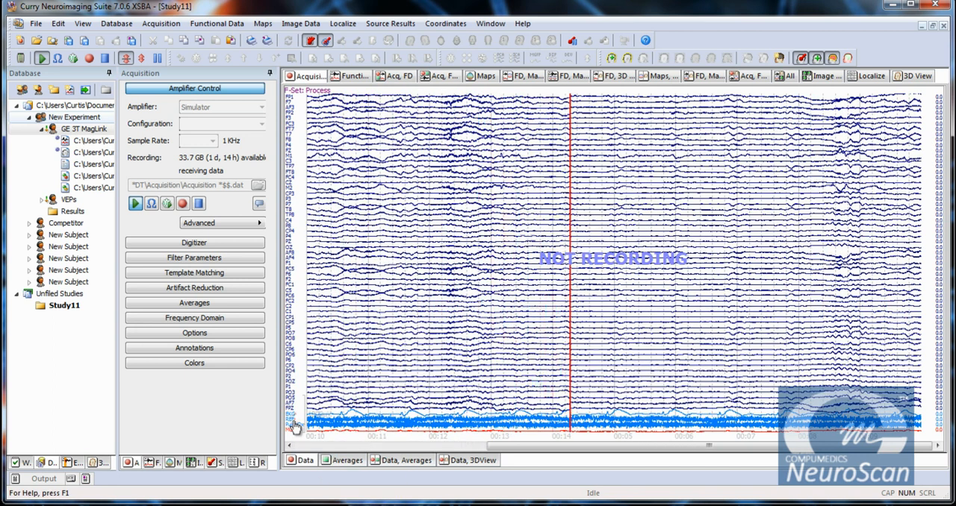
{"action": "right_click", "coordinate": [294, 425]}
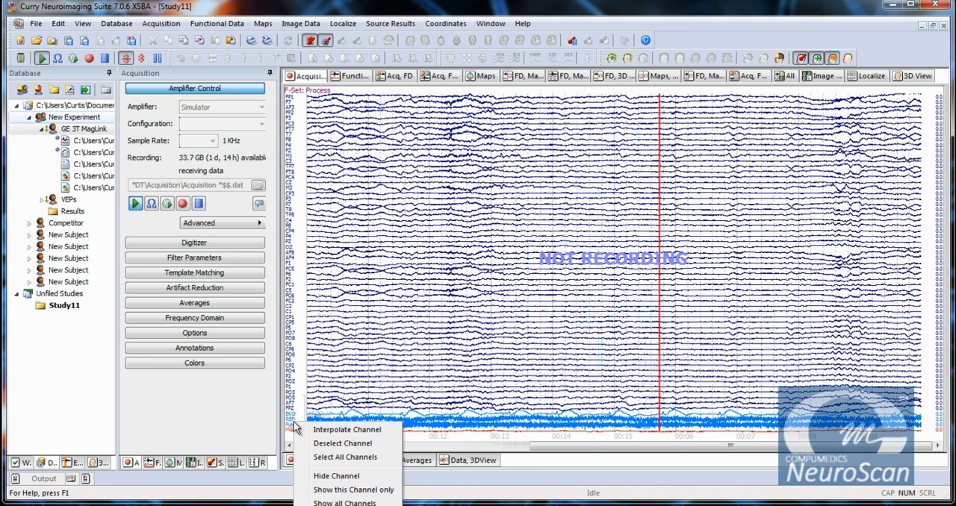
{"action": "left_click", "coordinate": [328, 478]}
{"action": "right_click", "coordinate": [290, 428]}
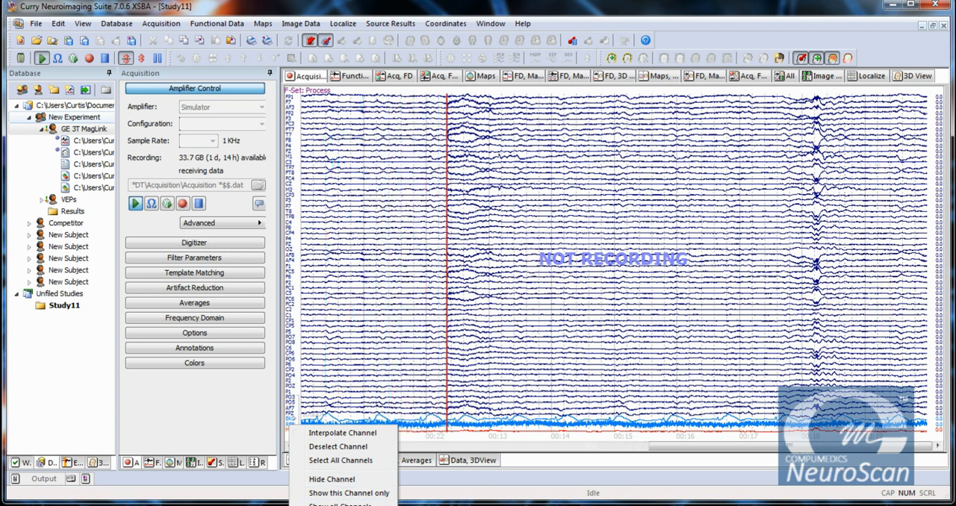
{"action": "left_click", "coordinate": [357, 480]}
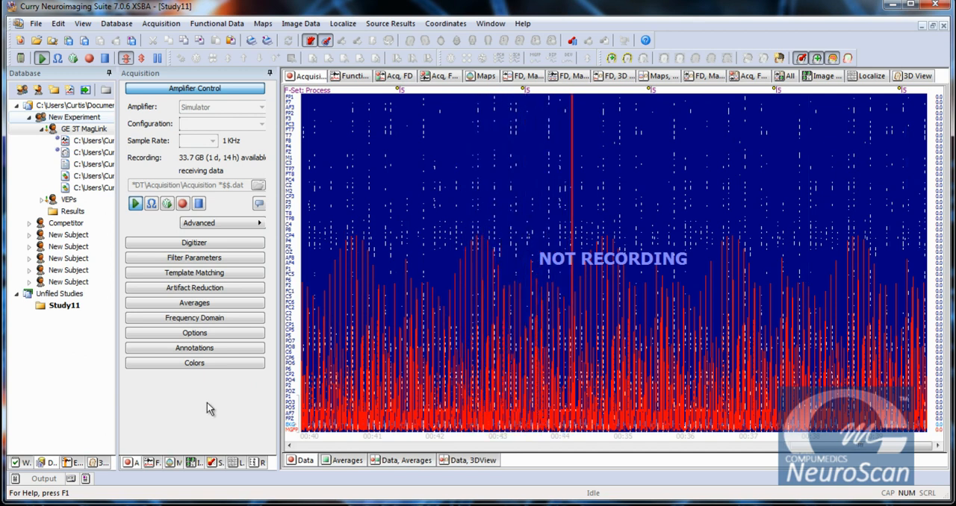
Try Event-Codes artifact detection in processing sequence 2 with Stimulus event 5, a 0 to 1999 ms window and Subtract reduction.
{"action": "left_click", "coordinate": [210, 290]}
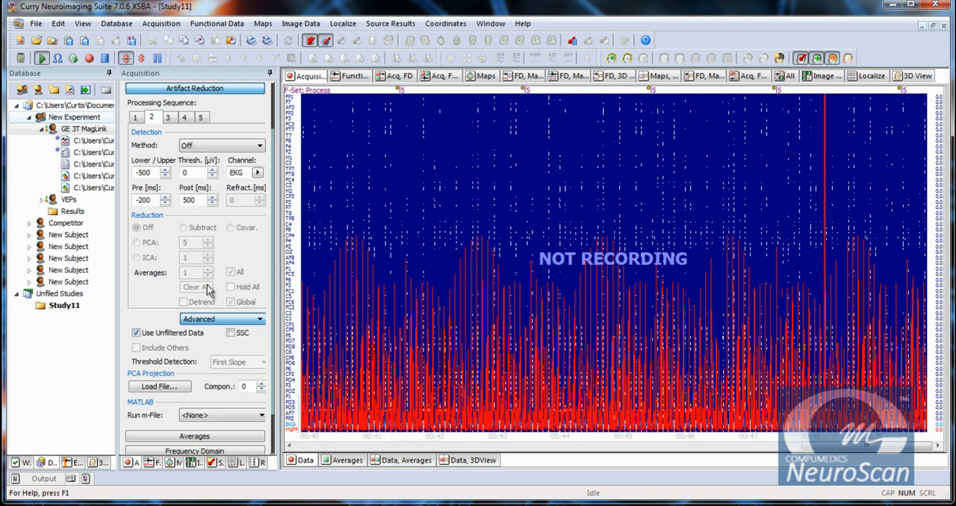
{"action": "left_click", "coordinate": [217, 147]}
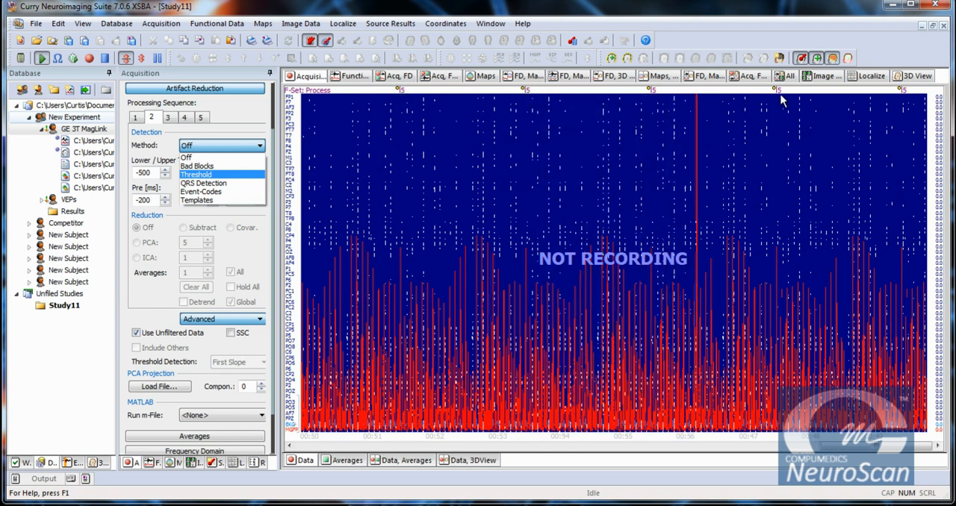
{"action": "left_click", "coordinate": [201, 192]}
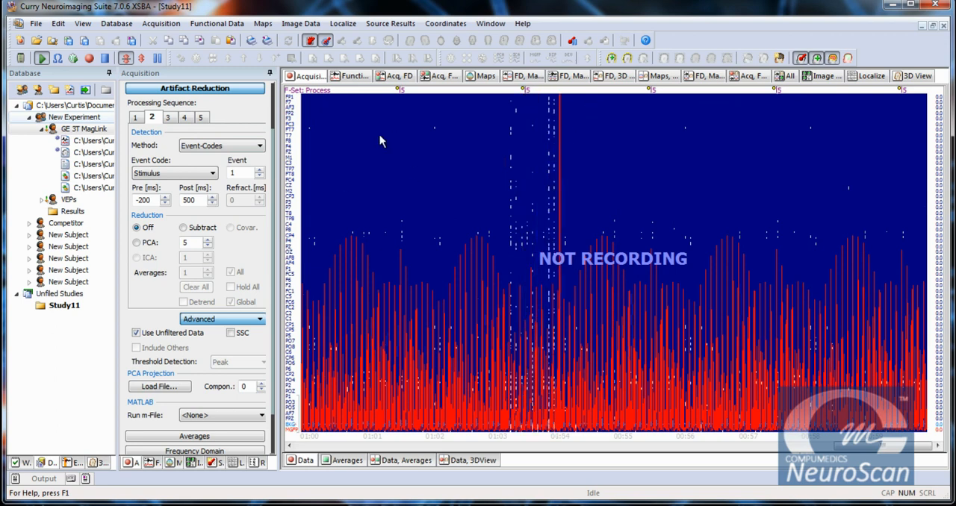
{"action": "left_click_drag", "start_coordinate": [243, 173], "coordinate": [228, 174]}
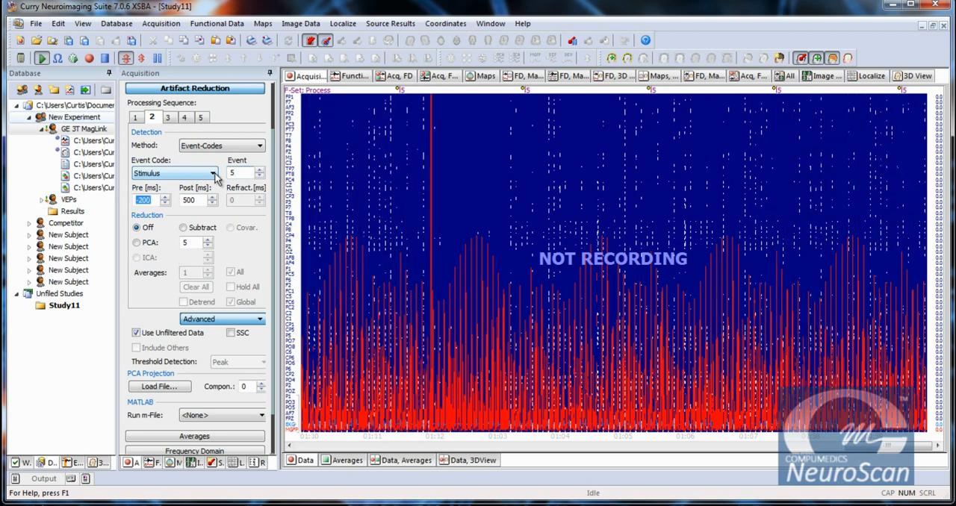
{"action": "key", "text": "Tab"}
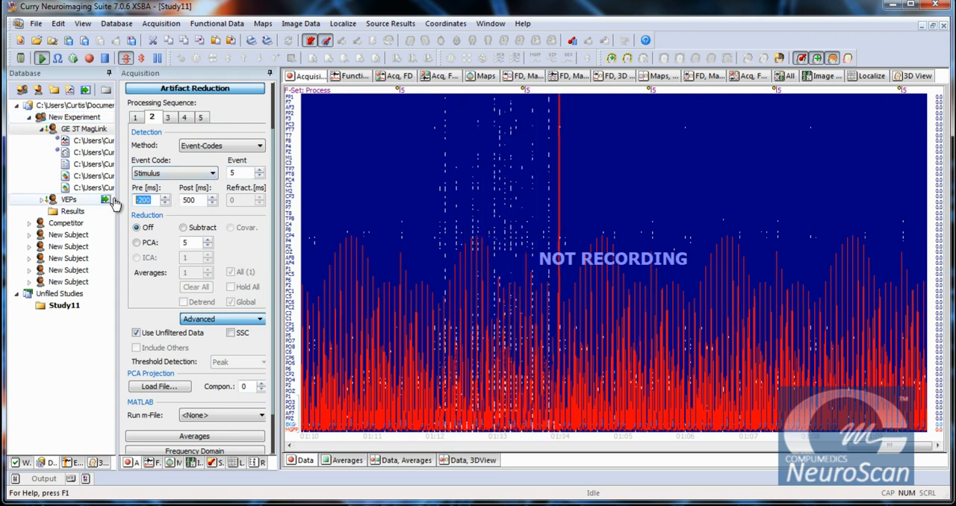
{"action": "key", "text": "Tab"}
{"action": "type", "text": "1999"}
{"action": "key", "text": "Tab"}
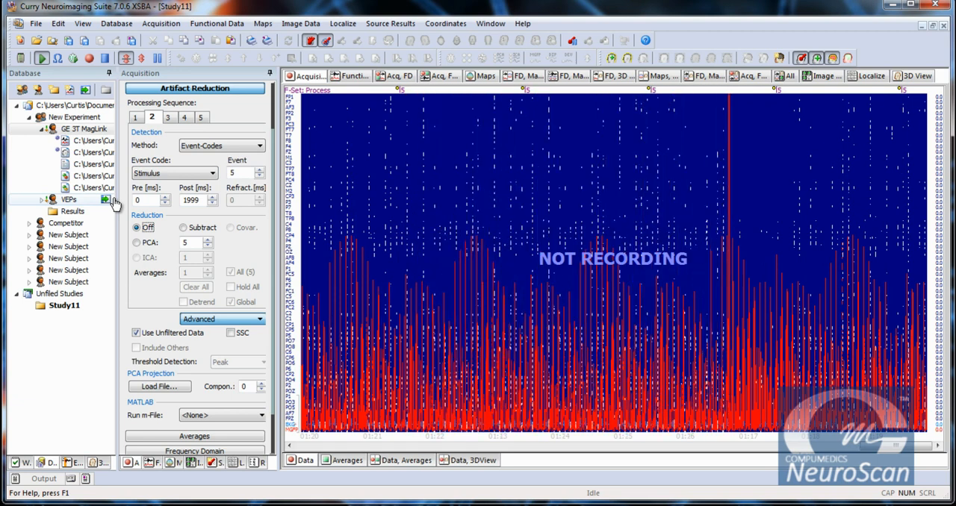
{"action": "left_click", "coordinate": [184, 231]}
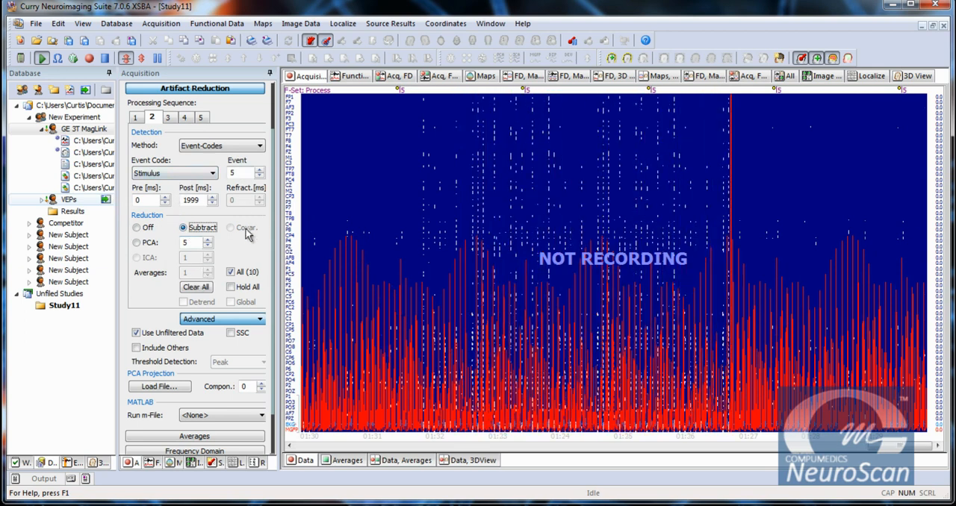
{"action": "left_click", "coordinate": [145, 229]}
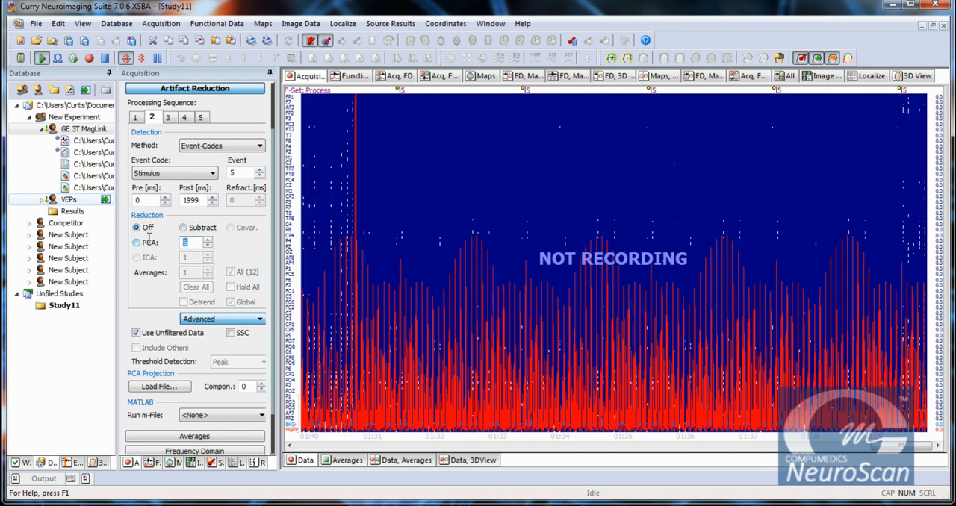
Set processing sequence 1 to detect artifacts by Event-Codes and reduce them with Subtract.
{"action": "left_click", "coordinate": [138, 116]}
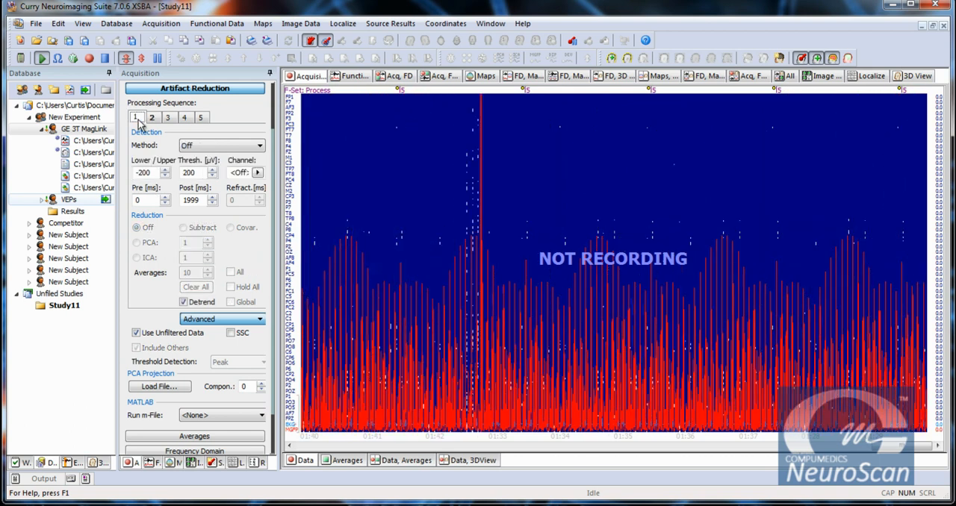
{"action": "left_click", "coordinate": [230, 148]}
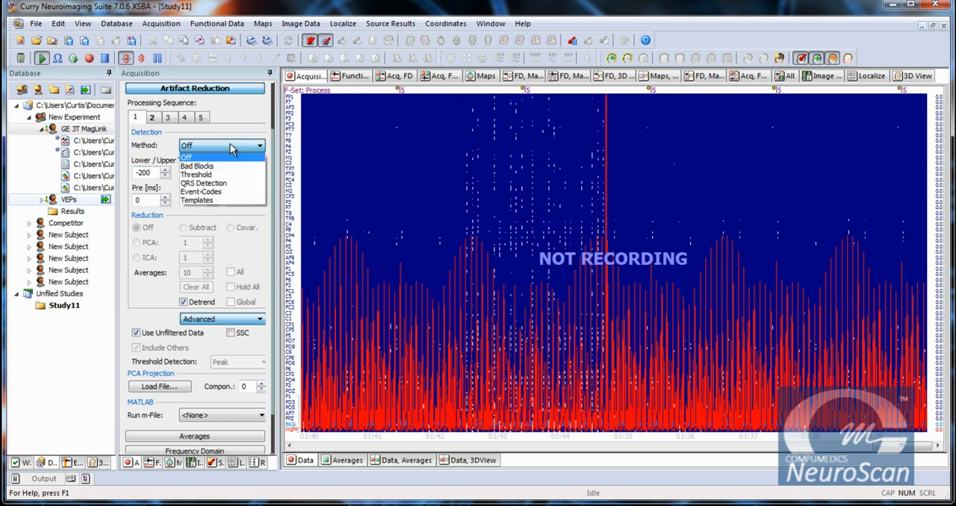
{"action": "left_click", "coordinate": [206, 191]}
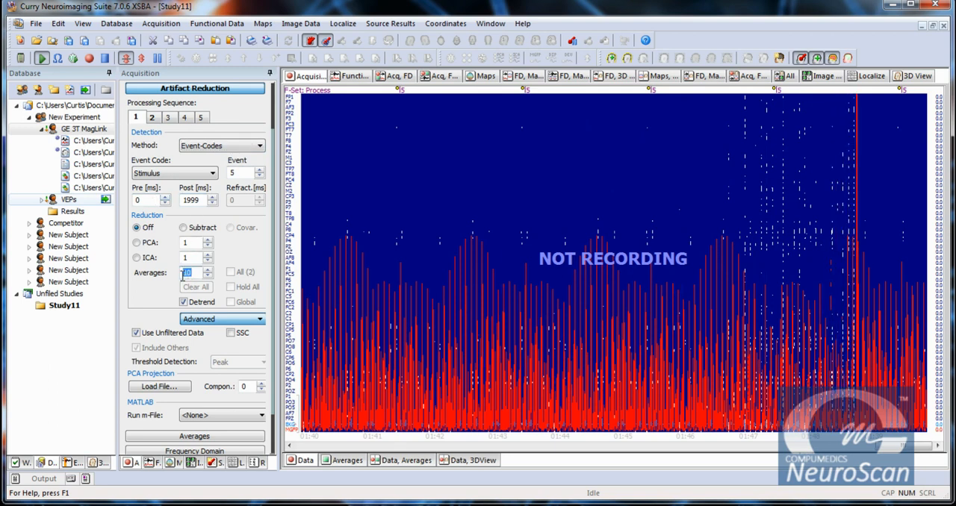
{"action": "left_click", "coordinate": [185, 229]}
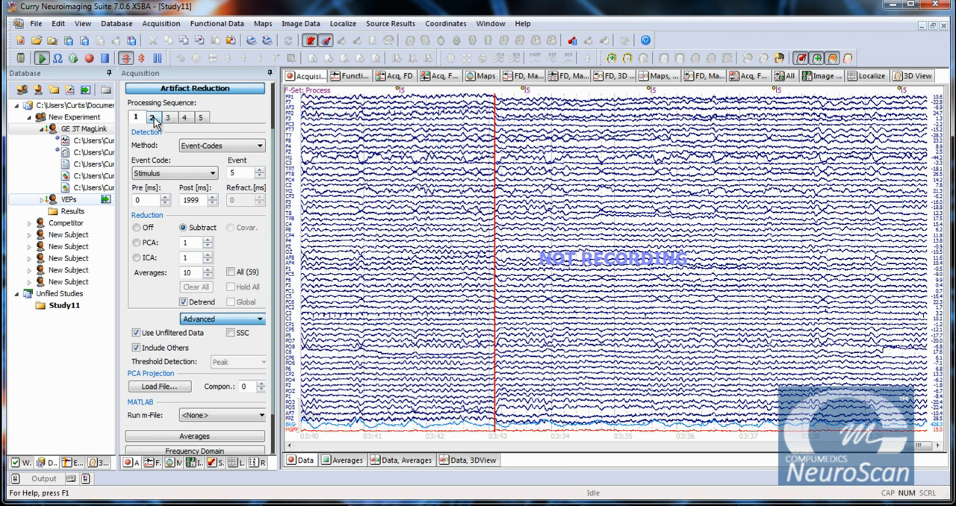
Set processing sequence 2 to detect artifacts by Threshold on the EKG channel.
{"action": "left_click", "coordinate": [153, 119]}
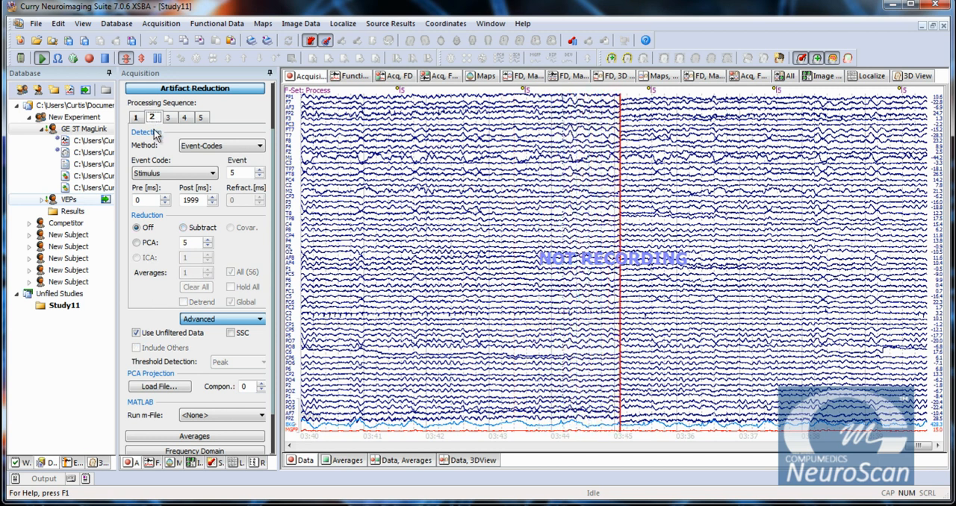
{"action": "left_click", "coordinate": [221, 147]}
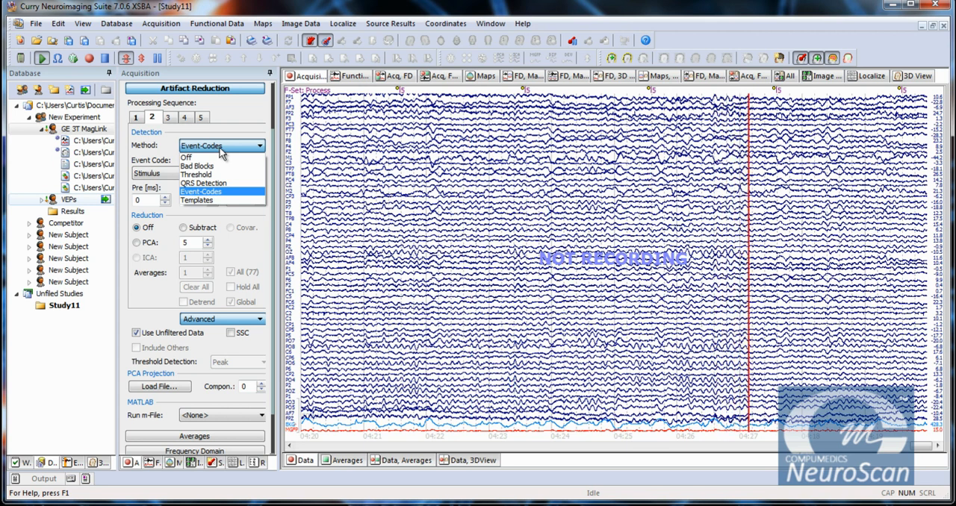
{"action": "left_click", "coordinate": [225, 149]}
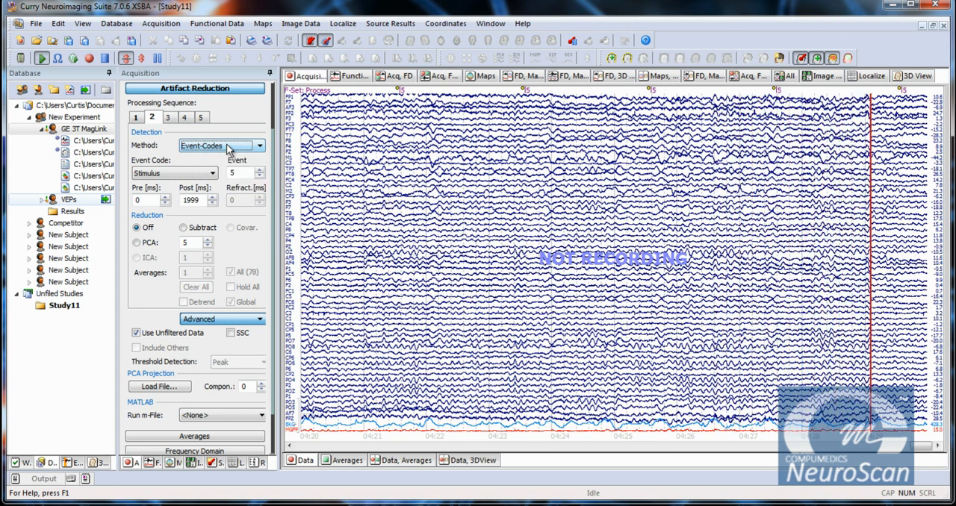
{"action": "left_click", "coordinate": [228, 147]}
{"action": "left_click", "coordinate": [218, 176]}
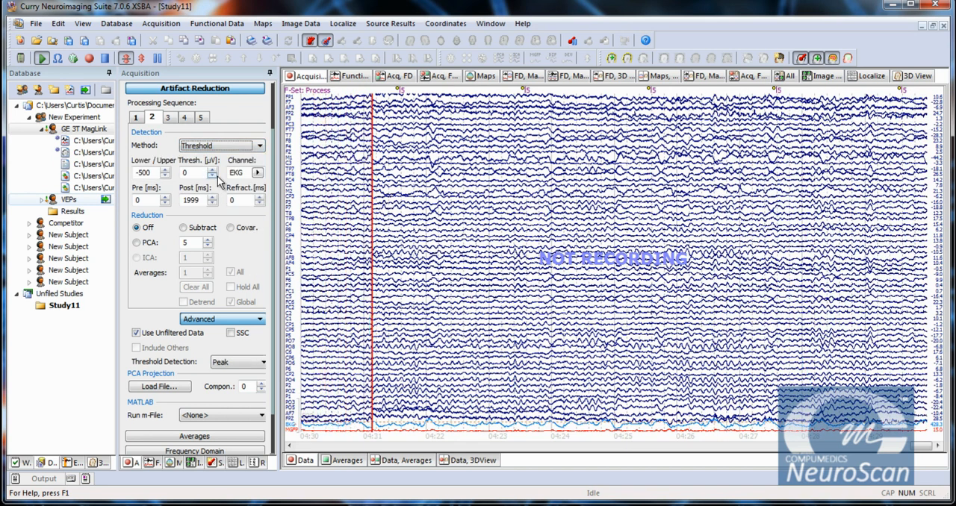
{"action": "left_click", "coordinate": [256, 173]}
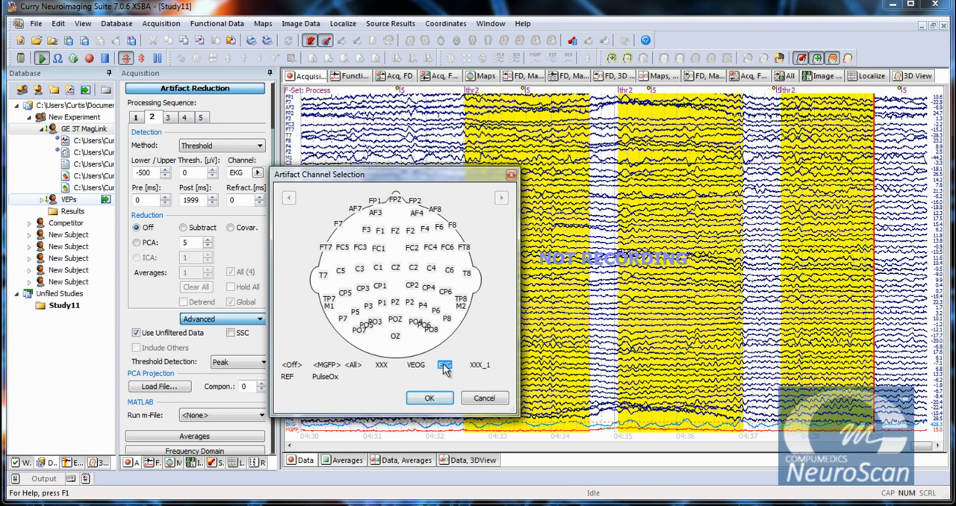
{"action": "left_click", "coordinate": [430, 400]}
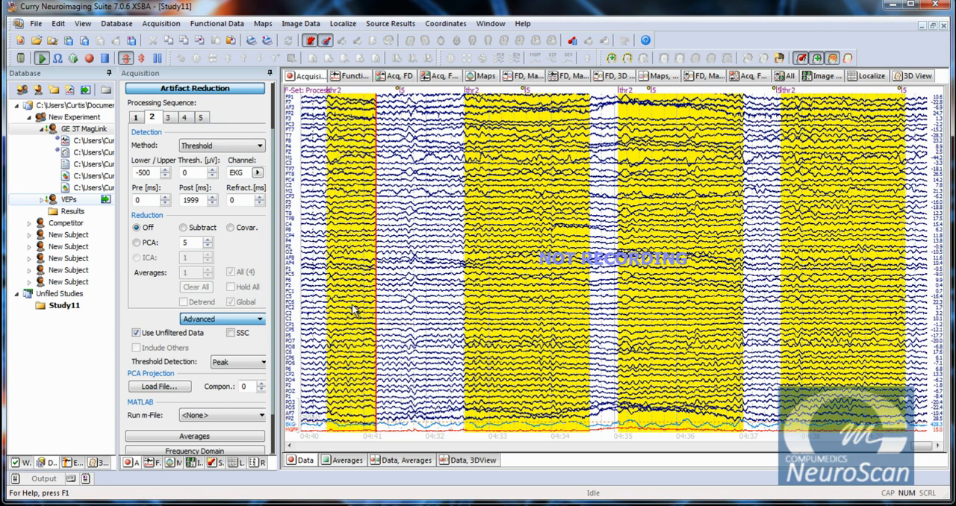
Set the EKG artifact window in sequence 2 to -300 ms pre and 400 ms post.
{"action": "type", "text": "-"}
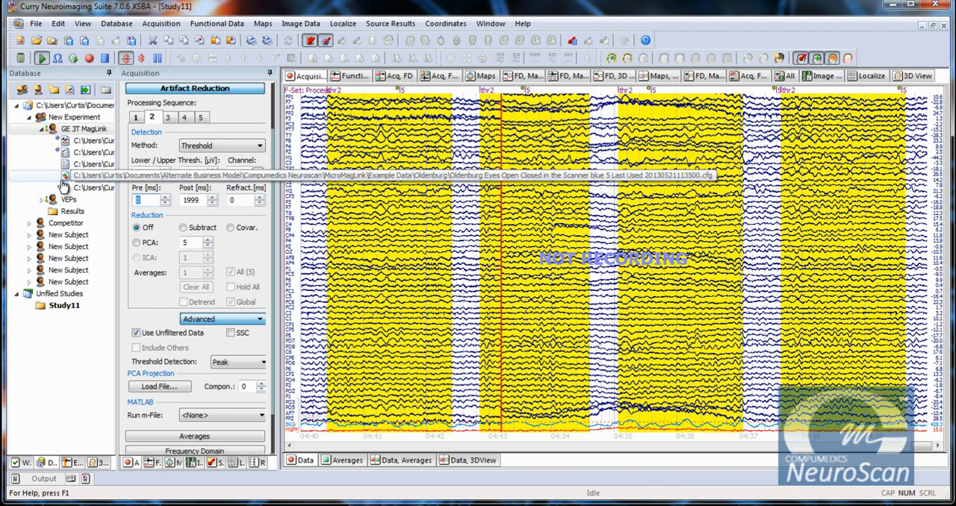
{"action": "type", "text": "300"}
{"action": "key", "text": "Tab"}
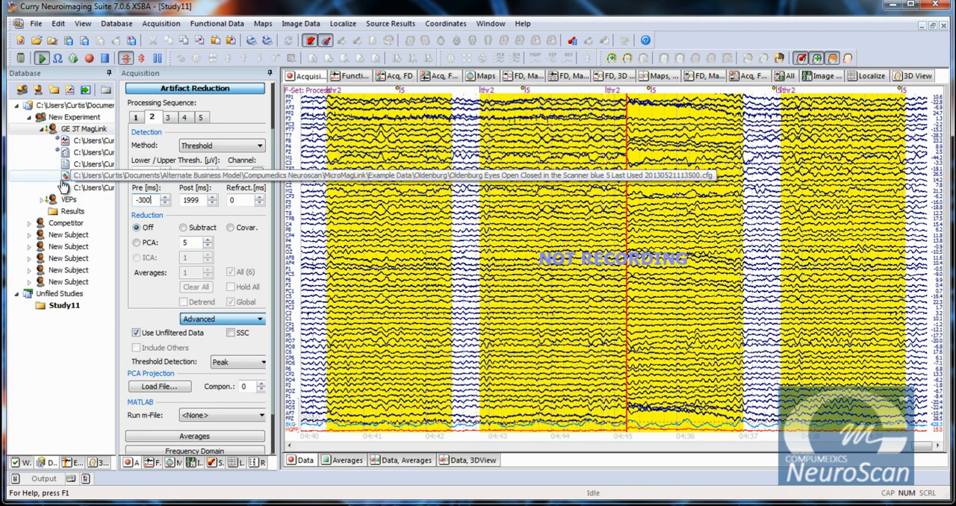
{"action": "type", "text": "40"}
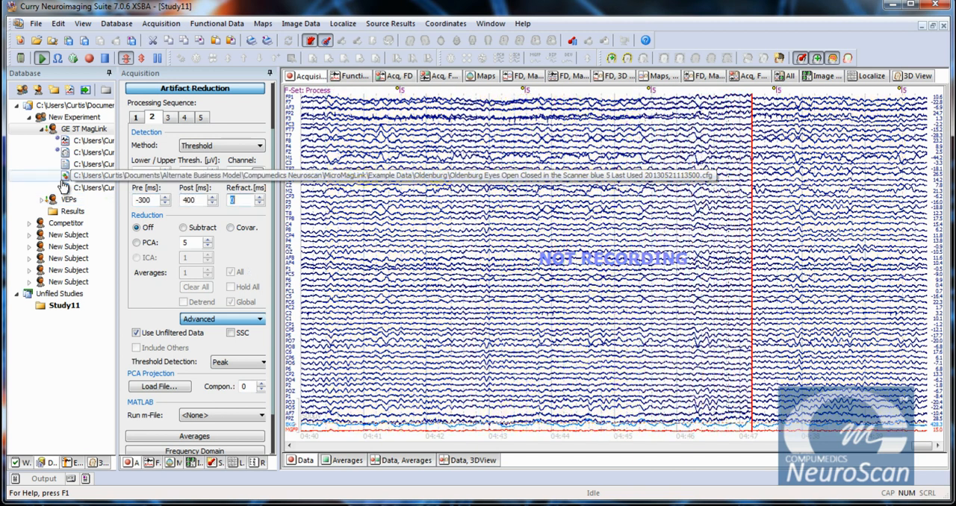
{"action": "type", "text": "0"}
{"action": "key", "text": "Tab"}
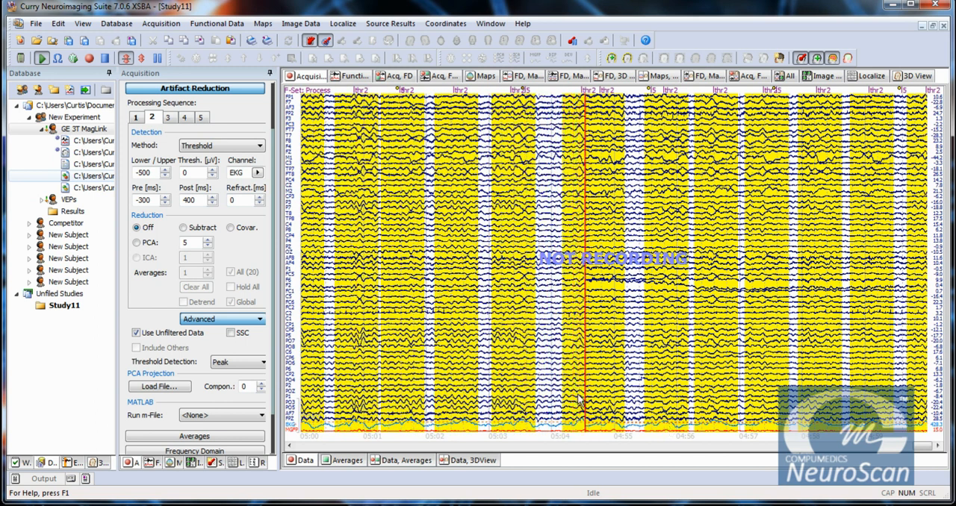
Try First Slope threshold detection for the EKG artifact and switch it back to Peak.
{"action": "left_click", "coordinate": [236, 364]}
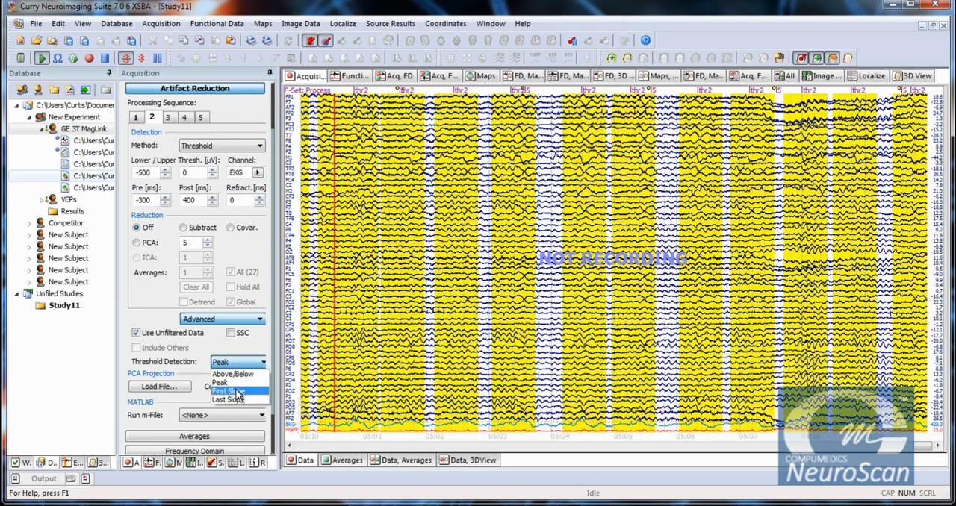
{"action": "left_click", "coordinate": [236, 390]}
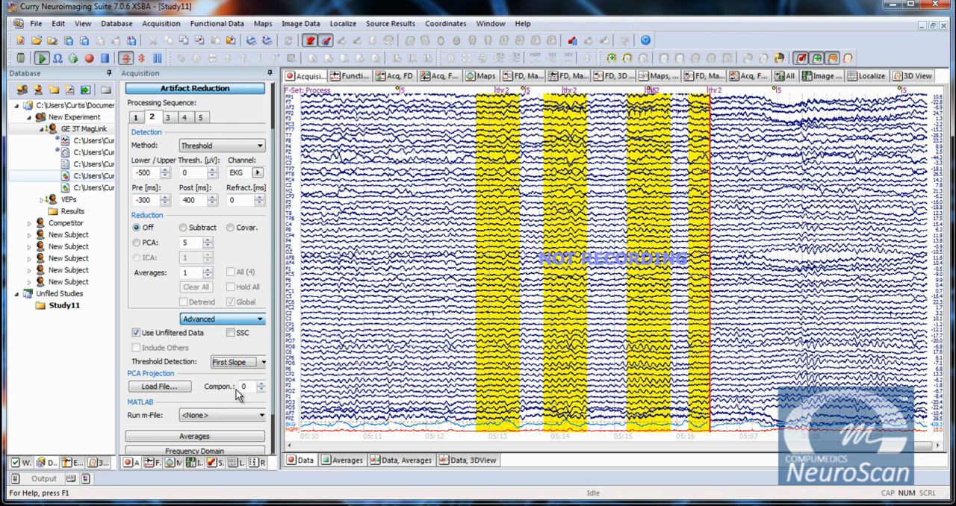
{"action": "left_click", "coordinate": [242, 364]}
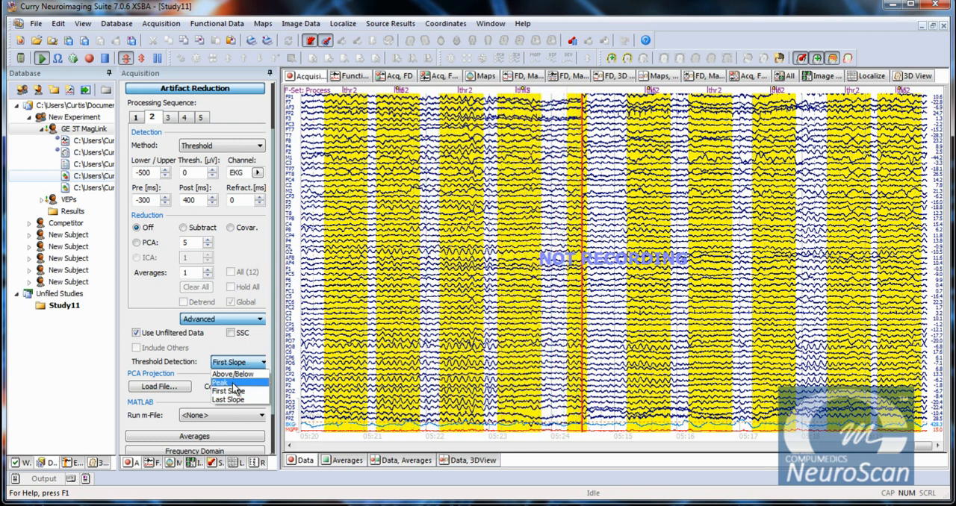
{"action": "left_click", "coordinate": [233, 383]}
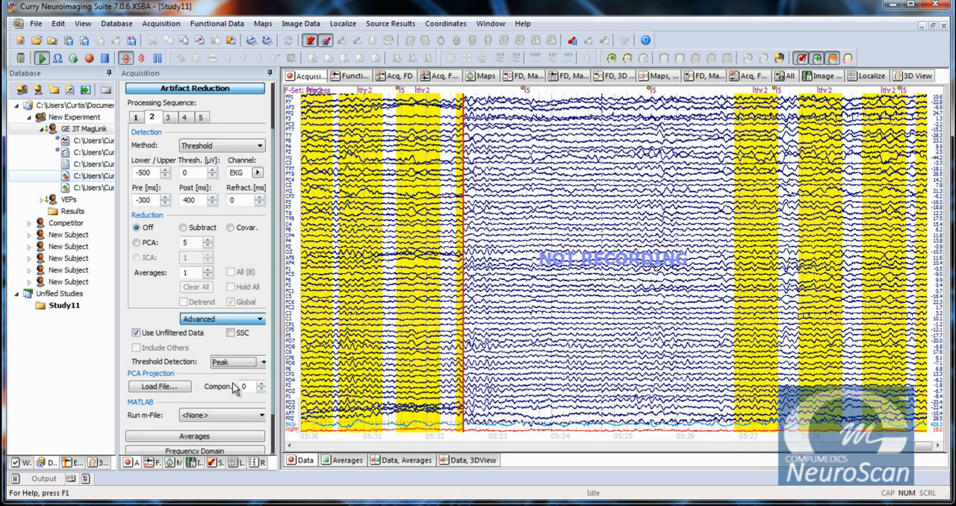
Reduce the EKG artifact in sequence 2 with PCA, raise the components from 0 to 1, and compare with reduction Off.
{"action": "left_click", "coordinate": [210, 247]}
{"action": "left_click", "coordinate": [208, 249]}
{"action": "left_click", "coordinate": [208, 249]}
{"action": "left_click", "coordinate": [208, 248]}
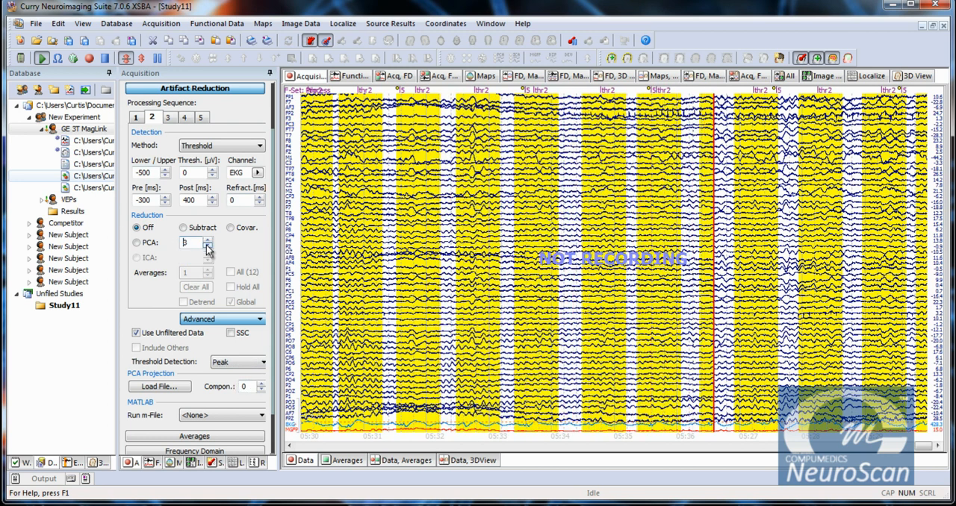
{"action": "left_click", "coordinate": [209, 249]}
{"action": "left_click", "coordinate": [209, 249]}
{"action": "left_click", "coordinate": [137, 243]}
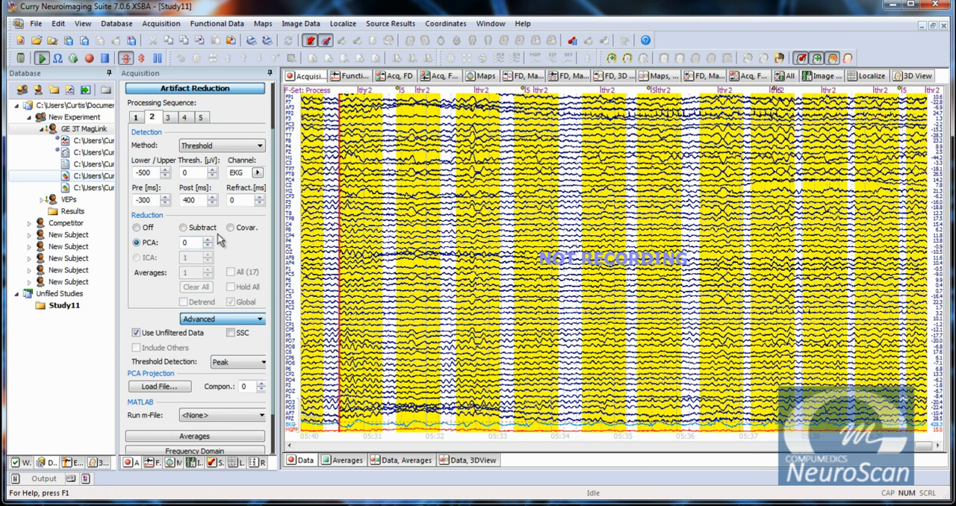
{"action": "left_click", "coordinate": [207, 240]}
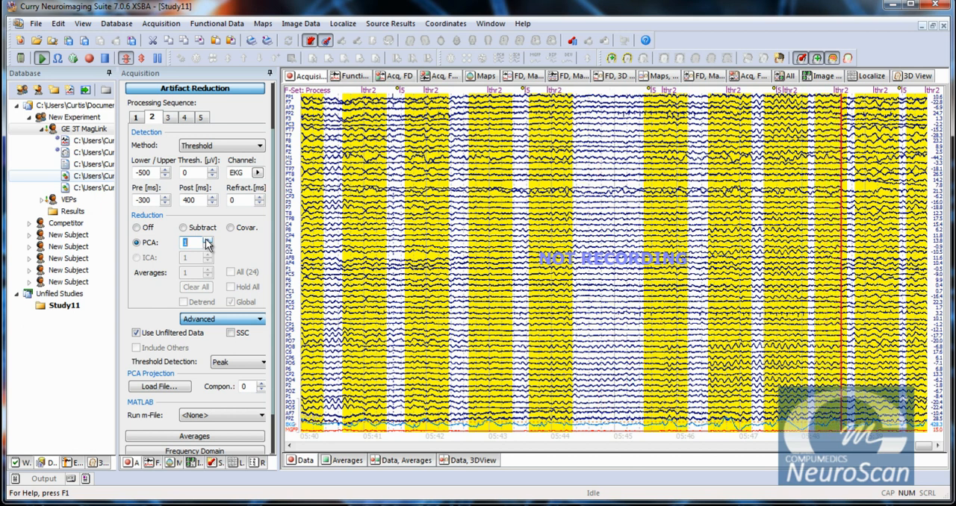
{"action": "left_click", "coordinate": [136, 241]}
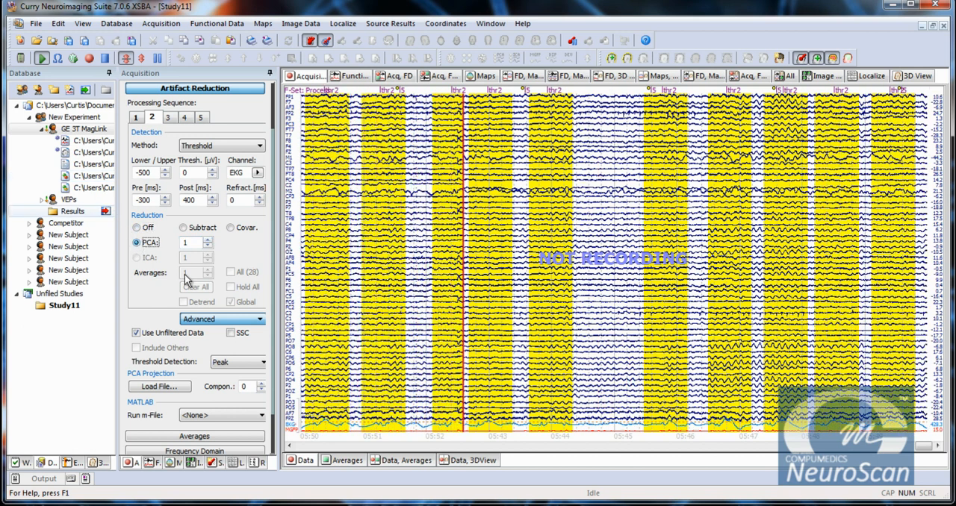
Set the PCA component count in sequence 2 to 3 and look at the settings of processing sequence 3.
{"action": "left_click", "coordinate": [209, 240]}
{"action": "left_click", "coordinate": [209, 241]}
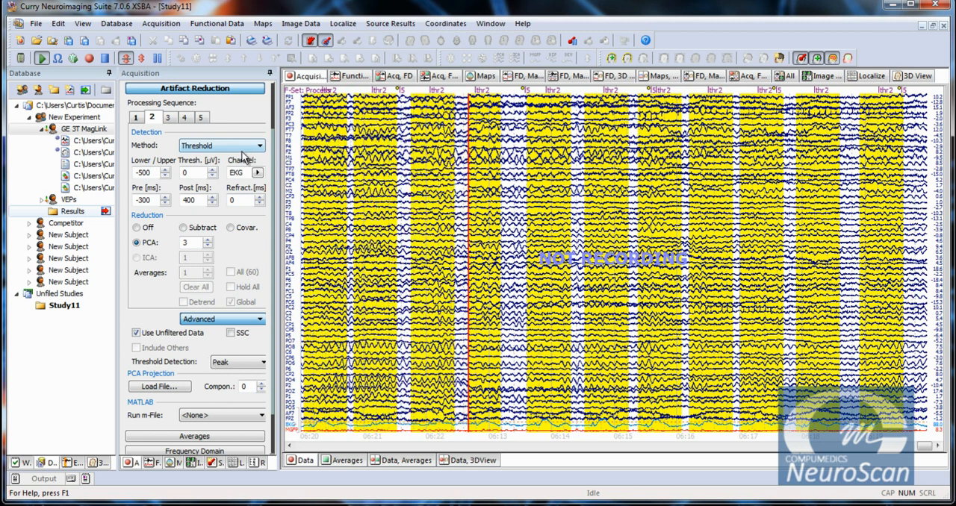
{"action": "left_click", "coordinate": [171, 117]}
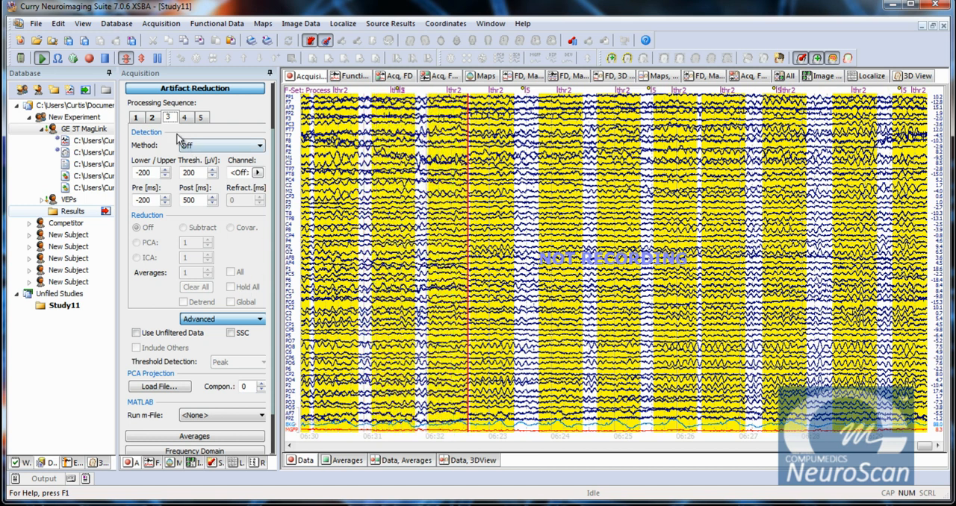
{"action": "left_click", "coordinate": [154, 120]}
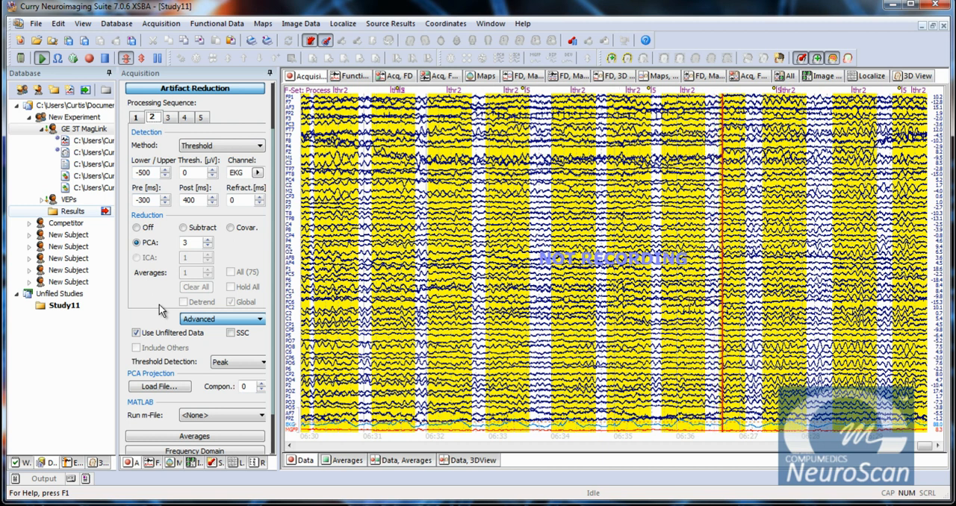
Try 5 and 2 PCA components for the EKG artifact in sequence 2, then return the count to 3.
{"action": "left_click", "coordinate": [208, 240]}
{"action": "left_click", "coordinate": [207, 240]}
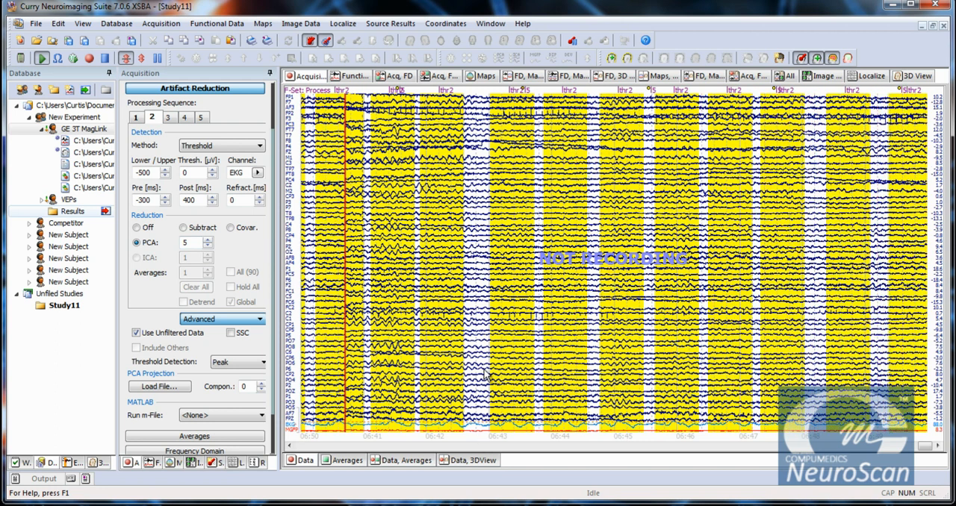
{"action": "left_click", "coordinate": [208, 246]}
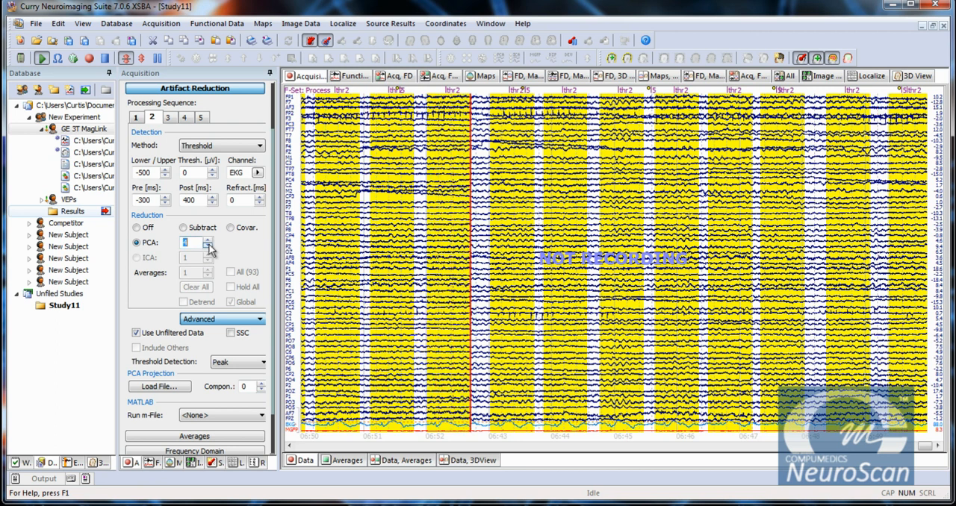
{"action": "left_click", "coordinate": [208, 246]}
{"action": "left_click", "coordinate": [208, 245]}
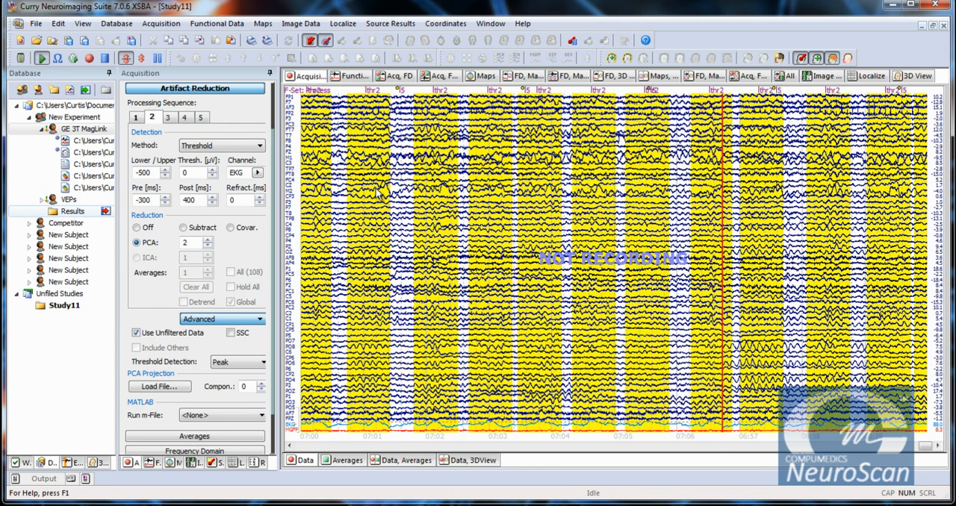
{"action": "left_click", "coordinate": [209, 240]}
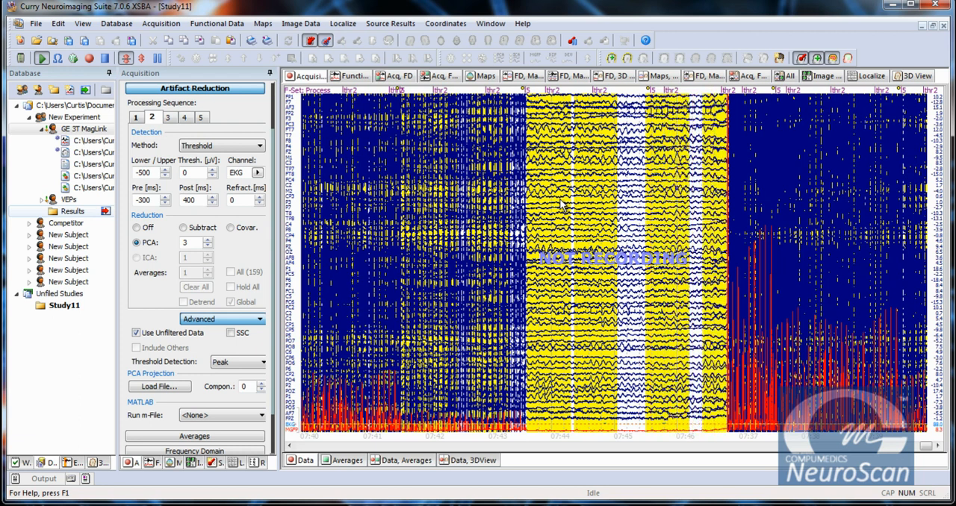
Set the bandpass filter type of the Process filter set to User Defined.
{"action": "left_click", "coordinate": [246, 91]}
{"action": "left_click", "coordinate": [183, 119]}
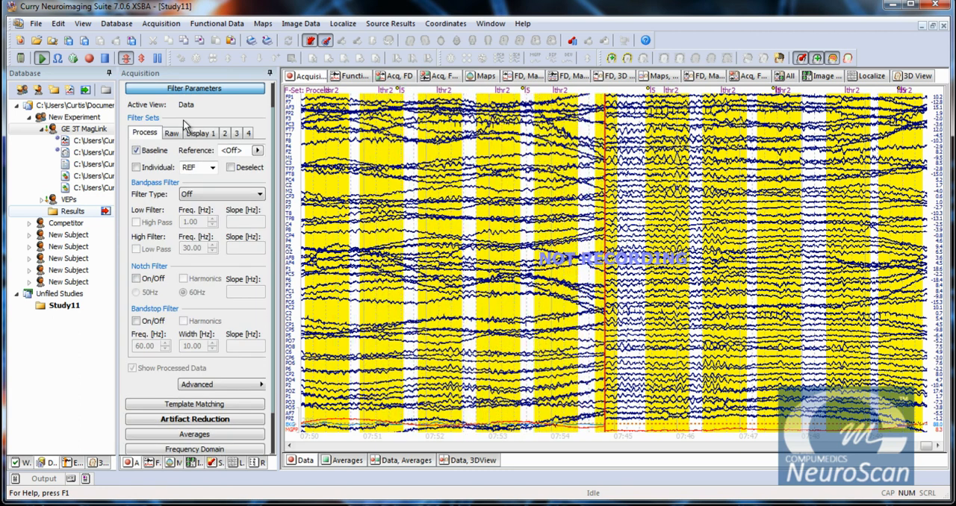
{"action": "left_click", "coordinate": [216, 196]}
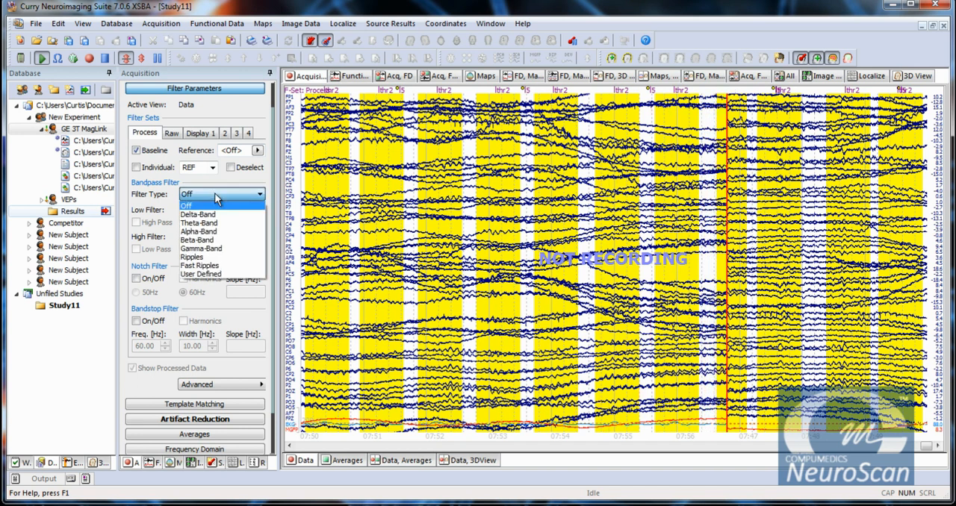
{"action": "left_click", "coordinate": [210, 274]}
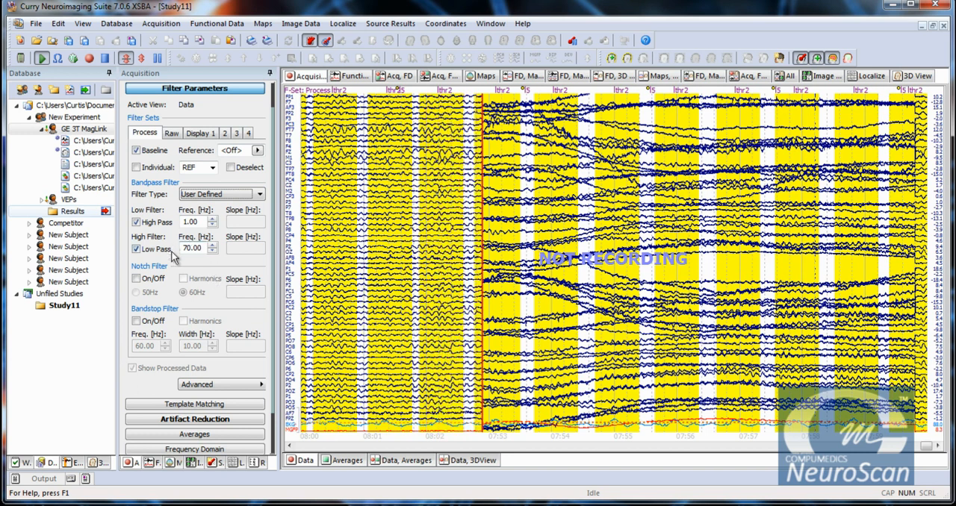
Turn off the High Pass filter and set the Low Pass frequency to 100 Hz.
{"action": "left_click", "coordinate": [137, 222]}
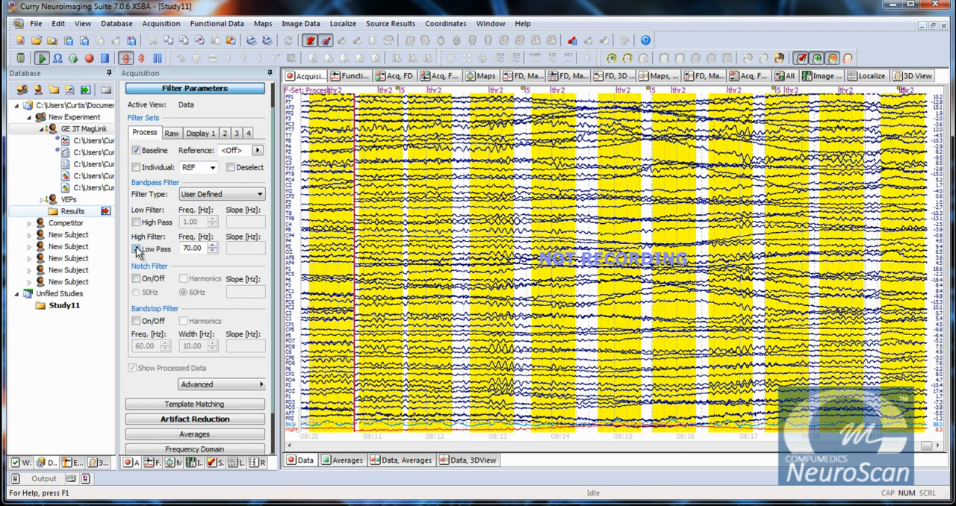
{"action": "left_click", "coordinate": [137, 250]}
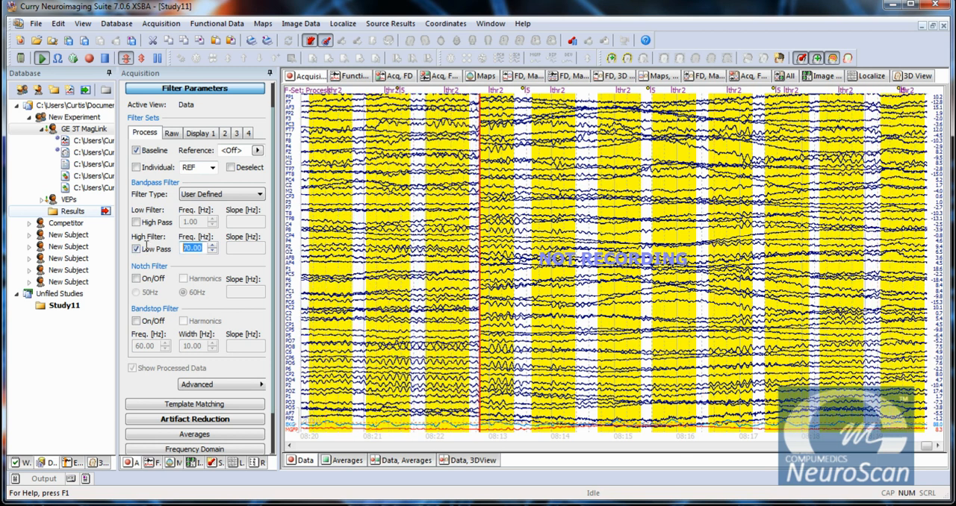
{"action": "type", "text": "100"}
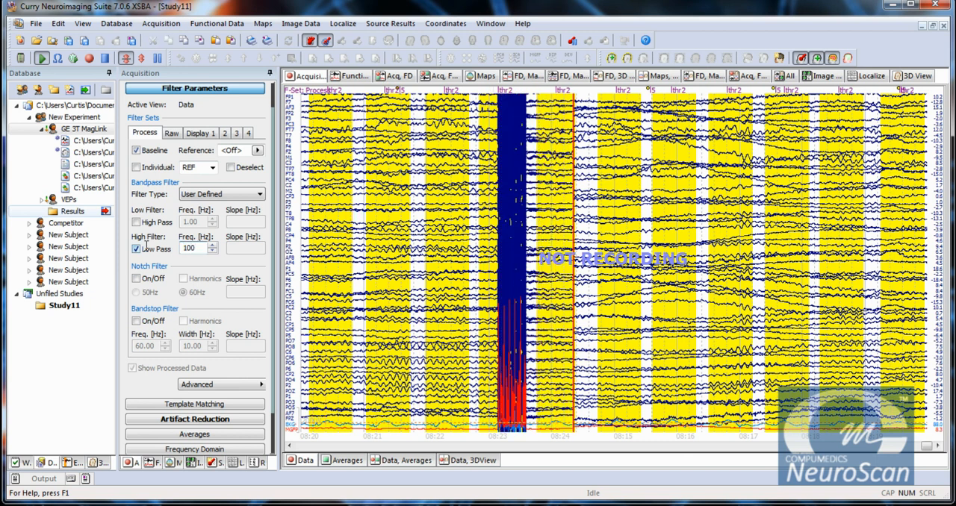
{"action": "key", "text": "Tab"}
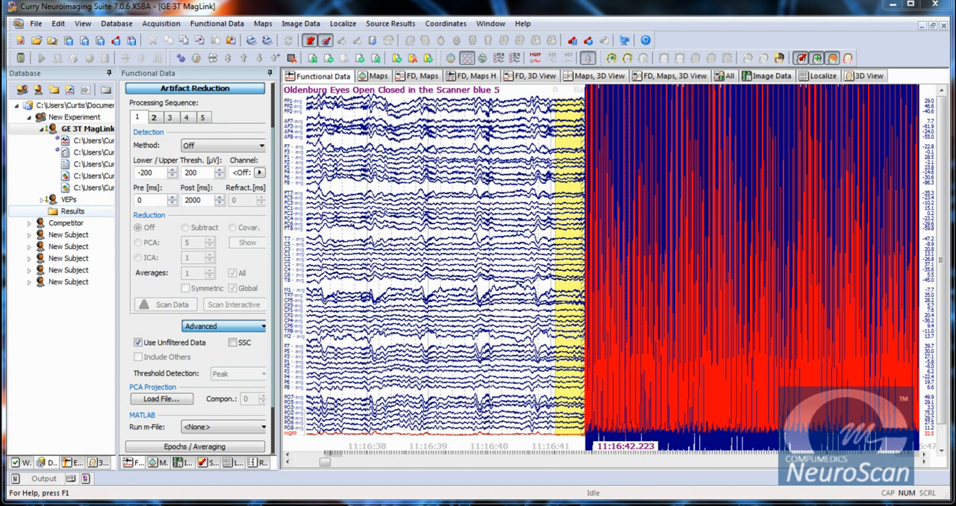
Set artifact processing sequence 1 of the GE 3T MagLink functional data to detect by Event-Codes using event code 5.
{"action": "left_click", "coordinate": [539, 306]}
{"action": "left_click", "coordinate": [205, 149]}
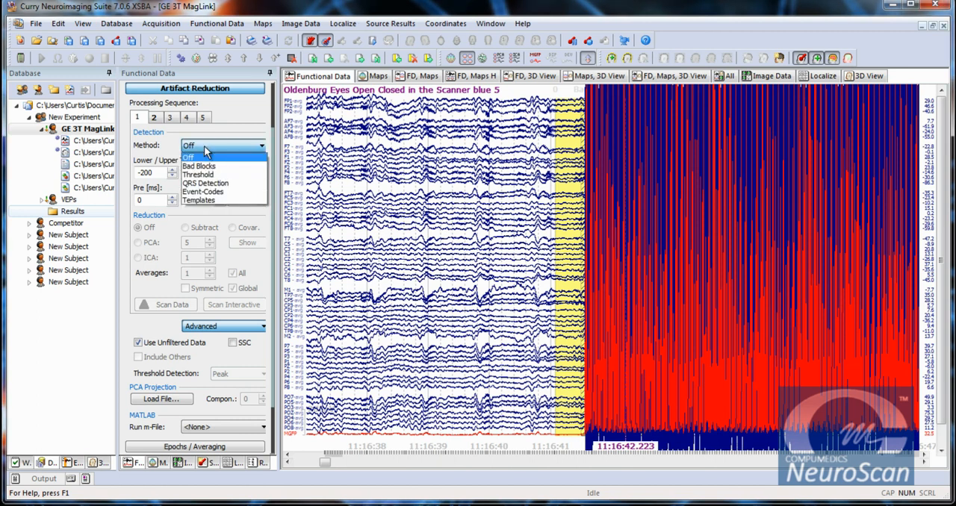
{"action": "left_click", "coordinate": [216, 90]}
{"action": "left_click", "coordinate": [217, 90]}
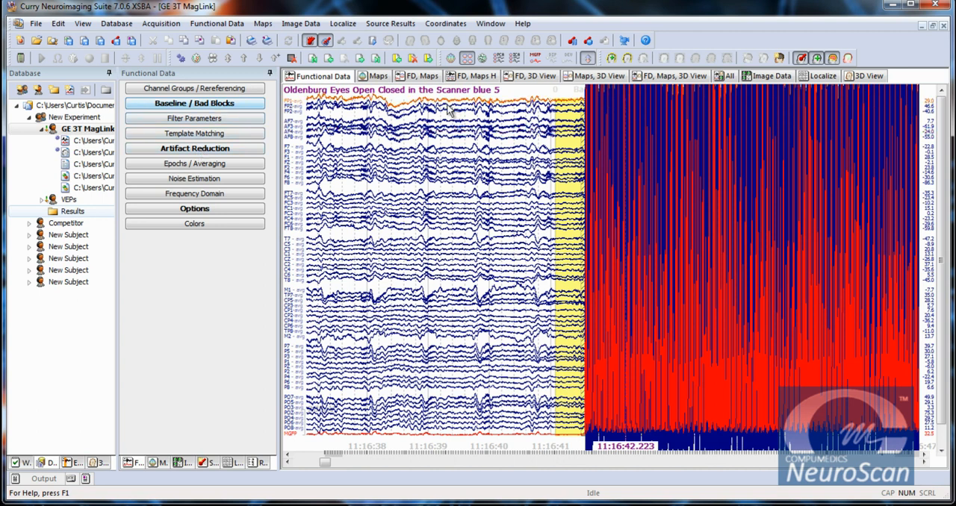
{"action": "left_click", "coordinate": [196, 149]}
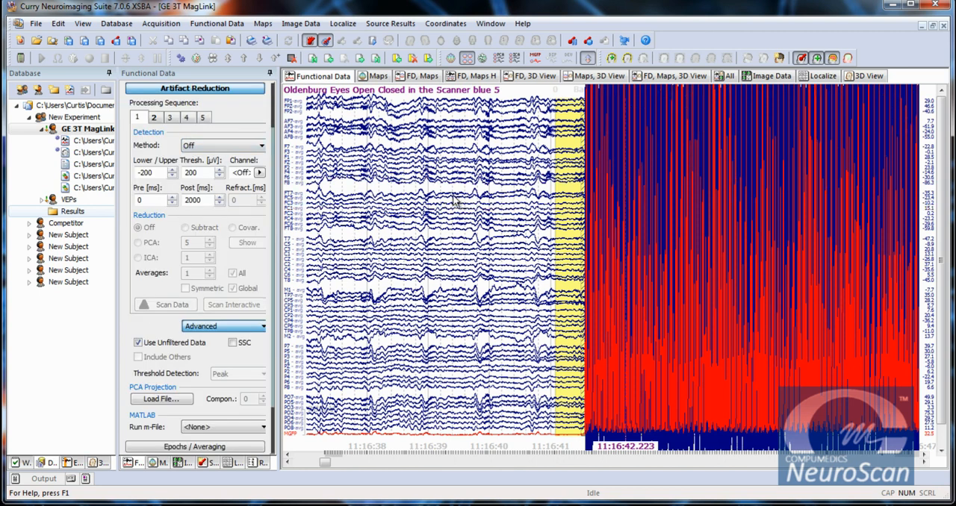
{"action": "left_click", "coordinate": [210, 147]}
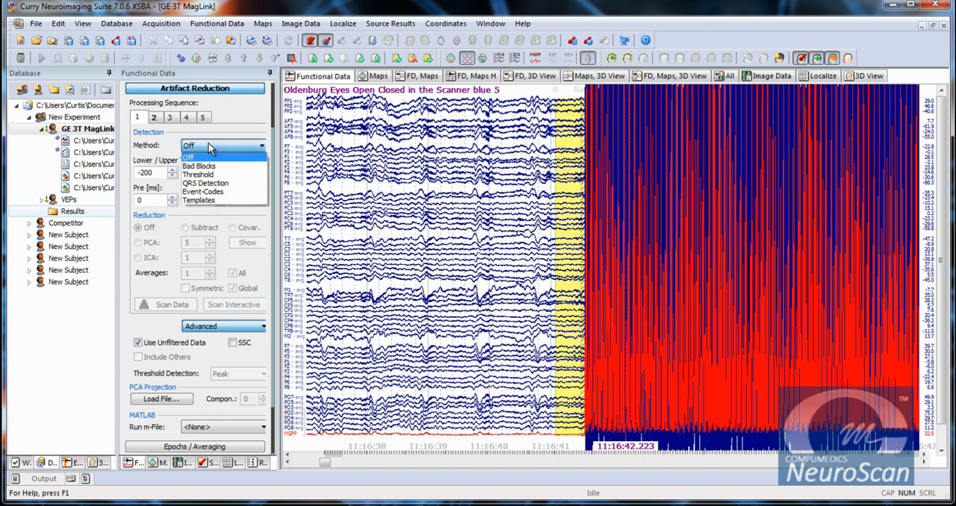
{"action": "left_click", "coordinate": [225, 191]}
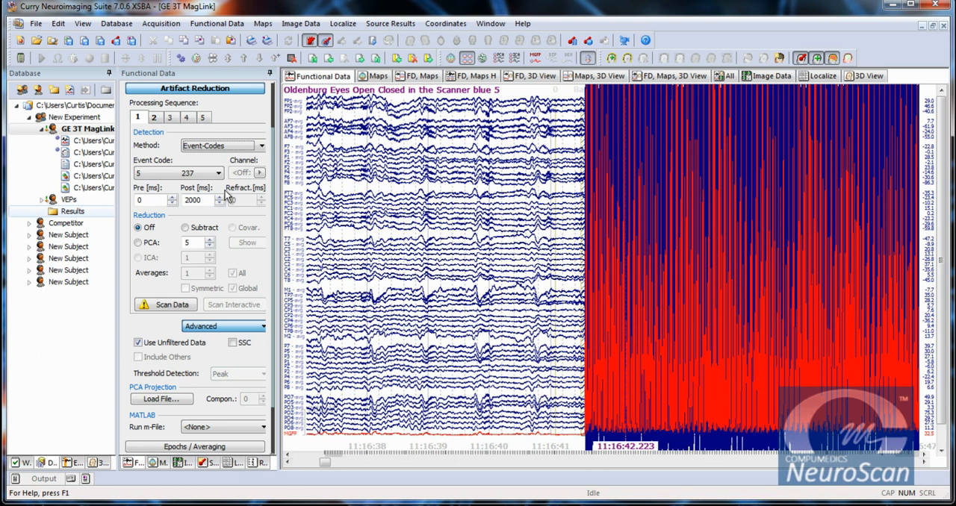
{"action": "left_click", "coordinate": [206, 178]}
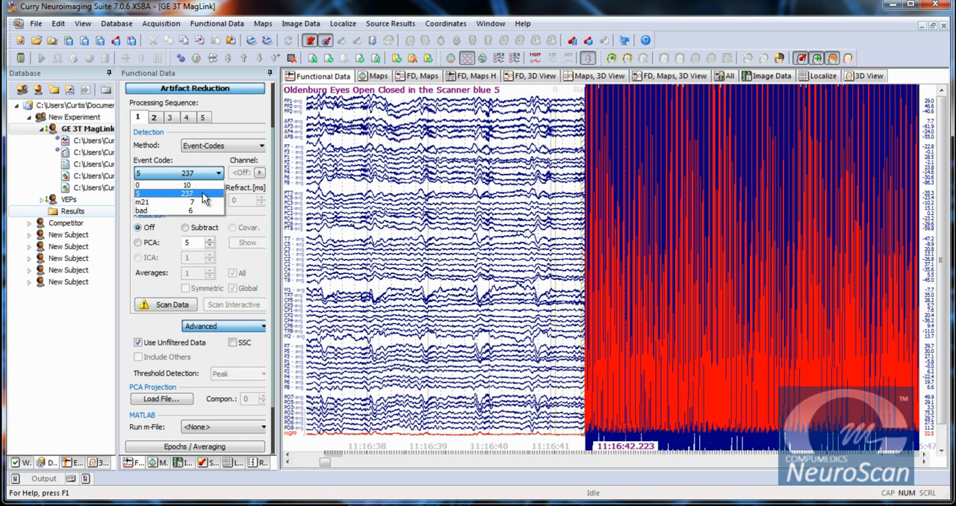
{"action": "left_click", "coordinate": [206, 196]}
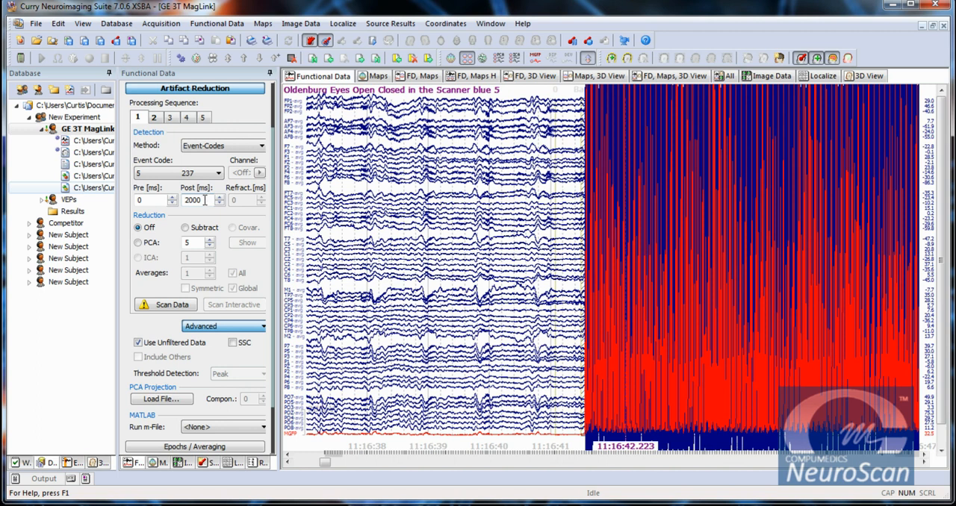
Reduce the event-code artifact in sequence 1 with PCA using 5 components and scan the data.
{"action": "left_click", "coordinate": [138, 244]}
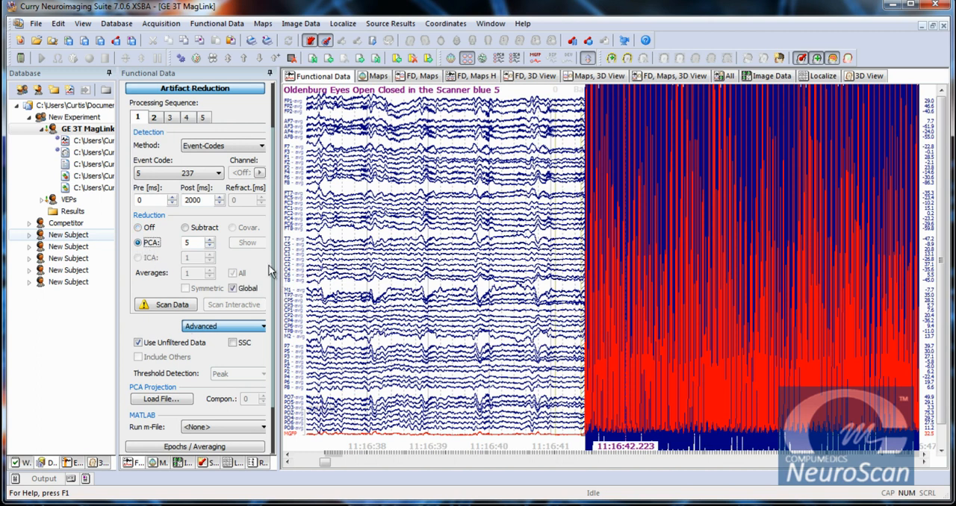
{"action": "left_click", "coordinate": [159, 306]}
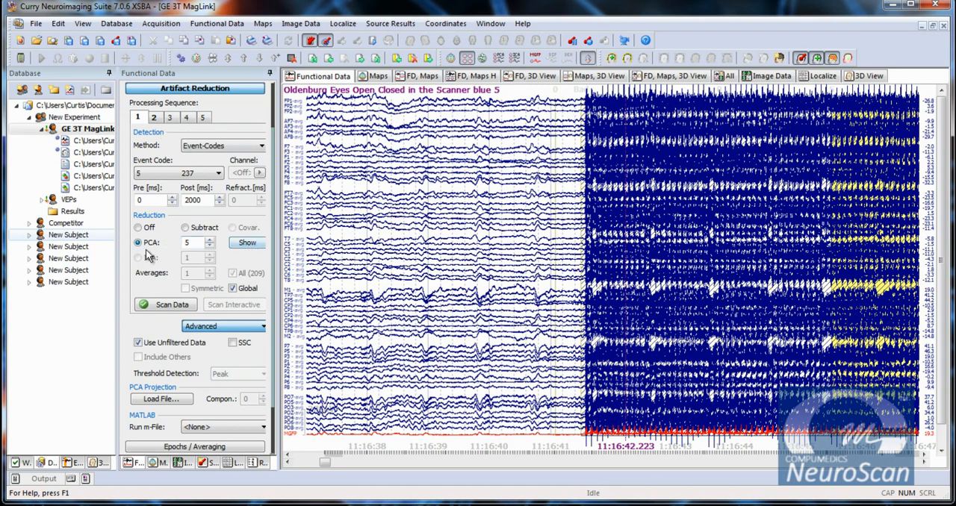
Show the averaged artifact in an enlarged window and stack the PCA1 to PCA5 waveforms apart to examine them.
{"action": "left_click", "coordinate": [250, 245]}
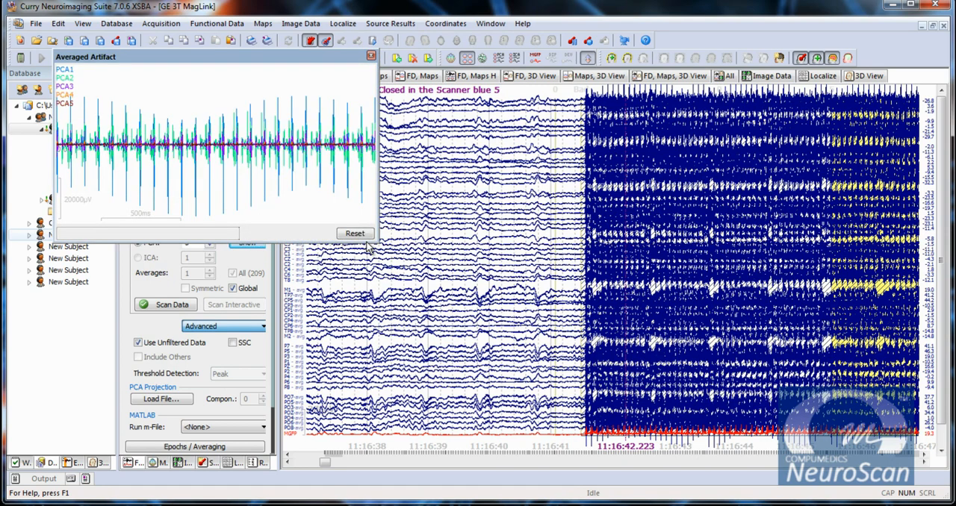
{"action": "left_click_drag", "start_coordinate": [377, 245], "coordinate": [562, 454]}
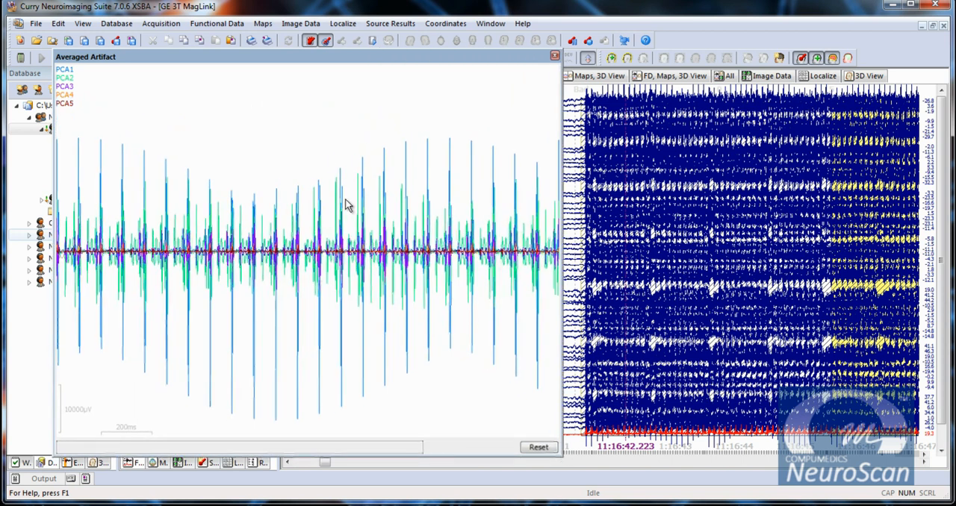
{"action": "right_click", "coordinate": [300, 139]}
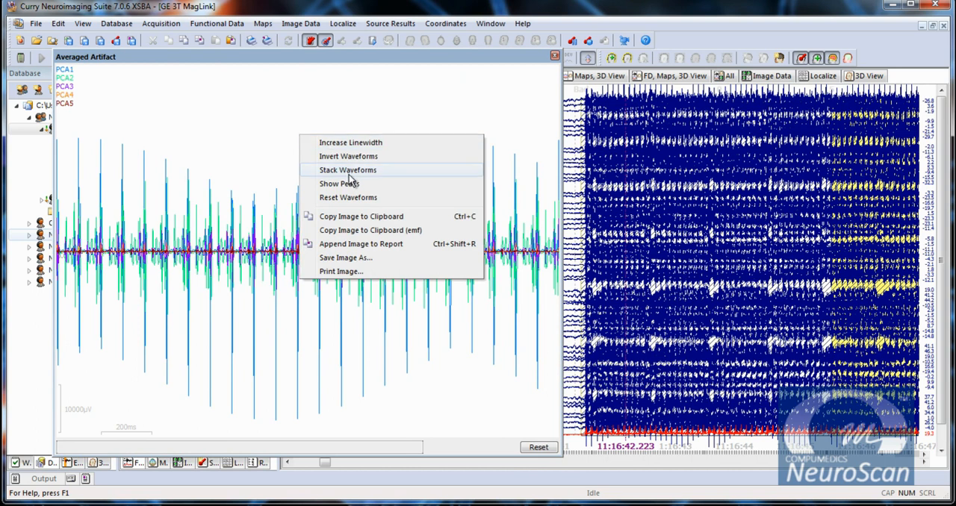
{"action": "left_click", "coordinate": [349, 176]}
{"action": "right_click", "coordinate": [305, 137]}
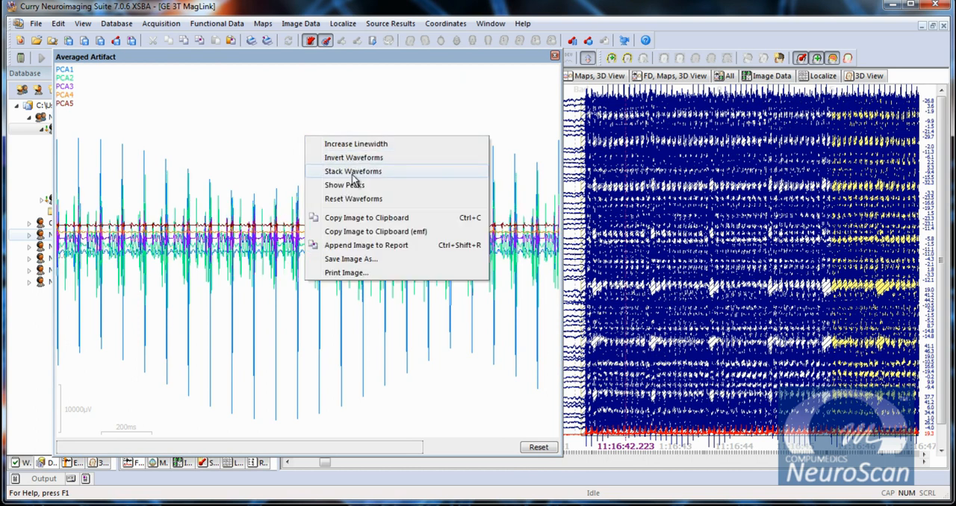
{"action": "left_click", "coordinate": [352, 178]}
{"action": "right_click", "coordinate": [282, 125]}
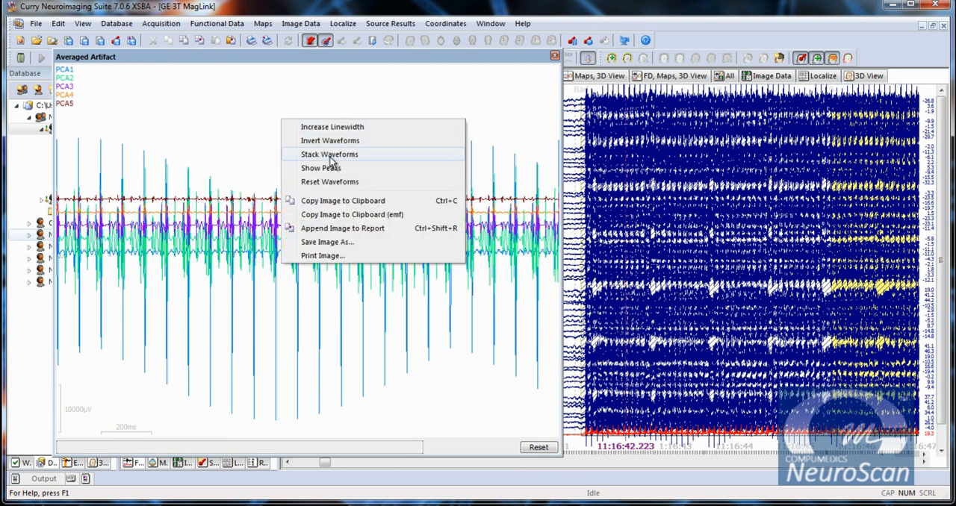
{"action": "left_click", "coordinate": [332, 154]}
{"action": "right_click", "coordinate": [272, 126]}
{"action": "left_click", "coordinate": [317, 154]}
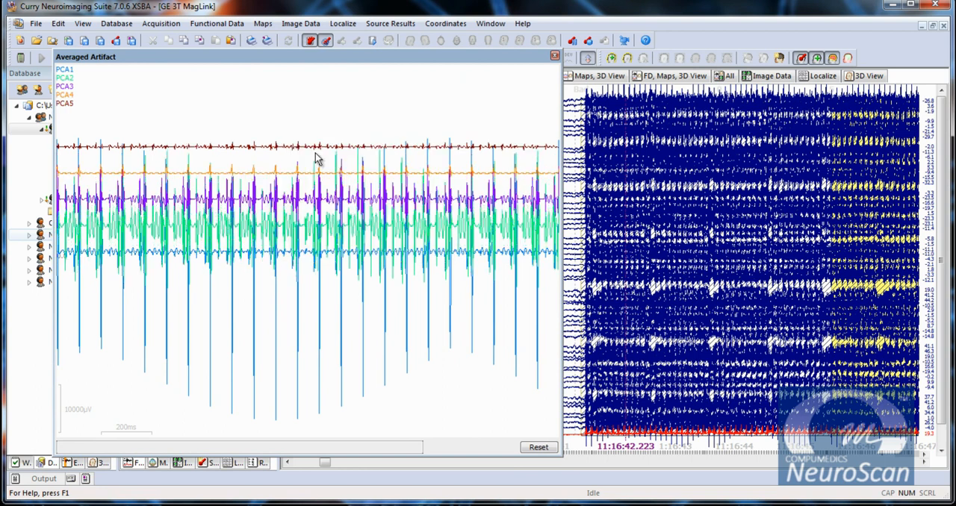
{"action": "scroll", "coordinate": [327, 238], "scroll_direction": "down", "scroll_amount": 5}
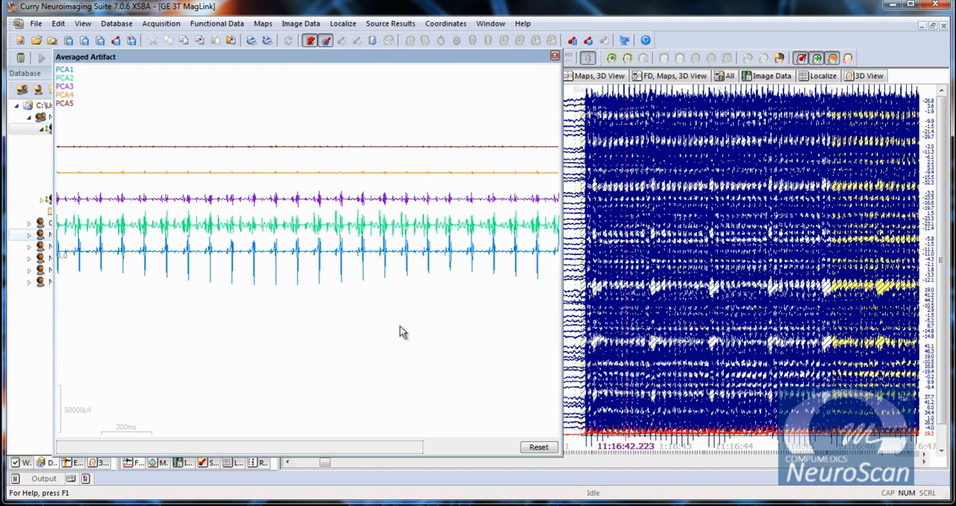
{"action": "scroll", "coordinate": [335, 177], "scroll_direction": "up", "scroll_amount": 5}
{"action": "scroll", "coordinate": [337, 177], "scroll_direction": "up", "scroll_amount": 3}
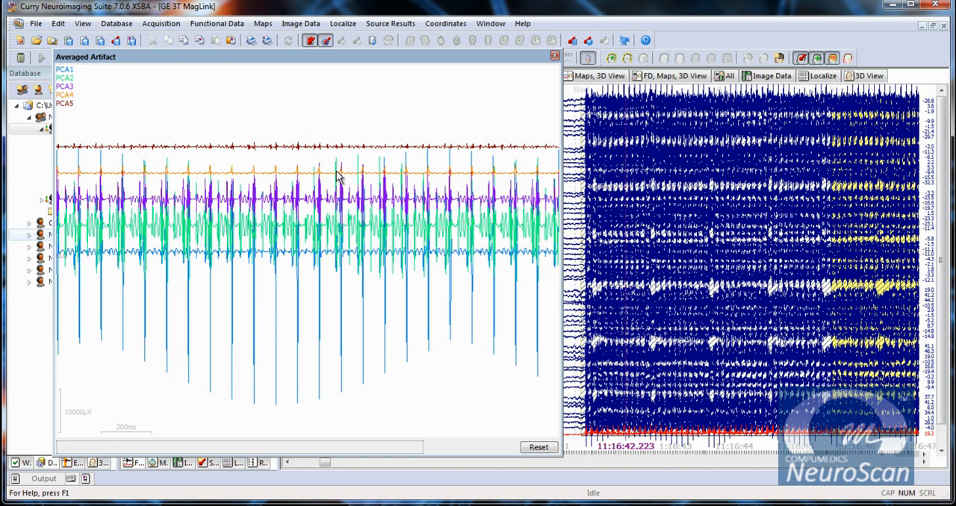
Compare the PCA1 to PCA5 waveforms at a smaller and the original amplitude scale, and close the averaged artifact display.
{"action": "scroll", "coordinate": [336, 177], "scroll_direction": "down", "scroll_amount": 2}
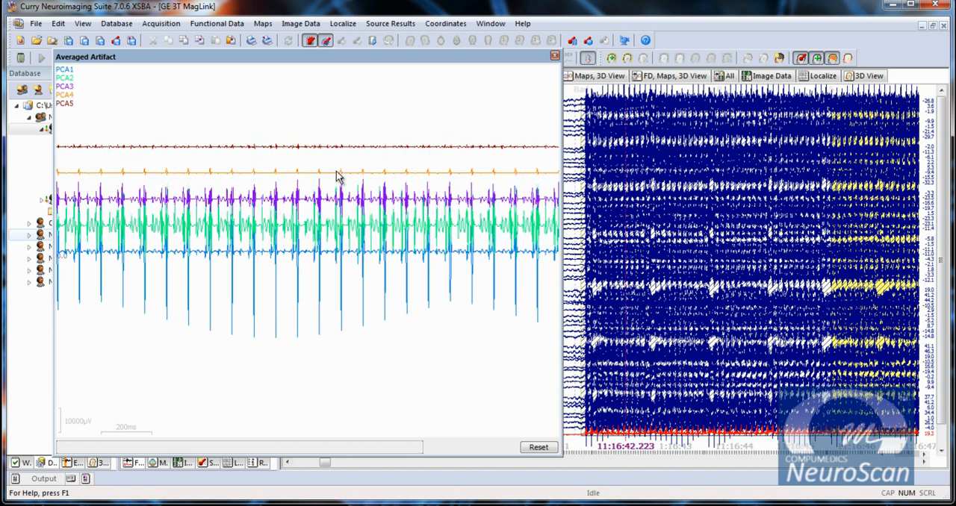
{"action": "scroll", "coordinate": [337, 177], "scroll_direction": "up", "scroll_amount": 2}
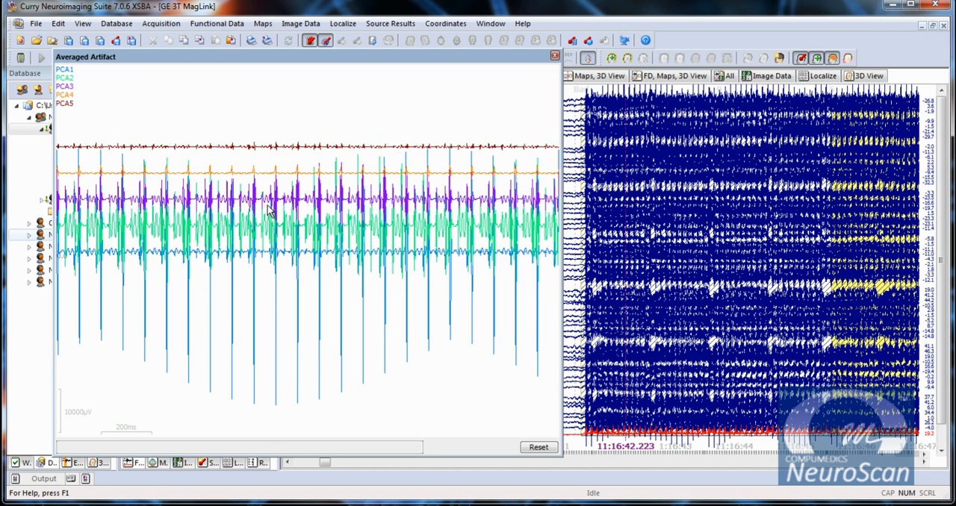
{"action": "left_click", "coordinate": [555, 56]}
Set processing sequence 2 to detect by Event-Codes and reduce by Subtract, and scan the data.
{"action": "left_click", "coordinate": [154, 118]}
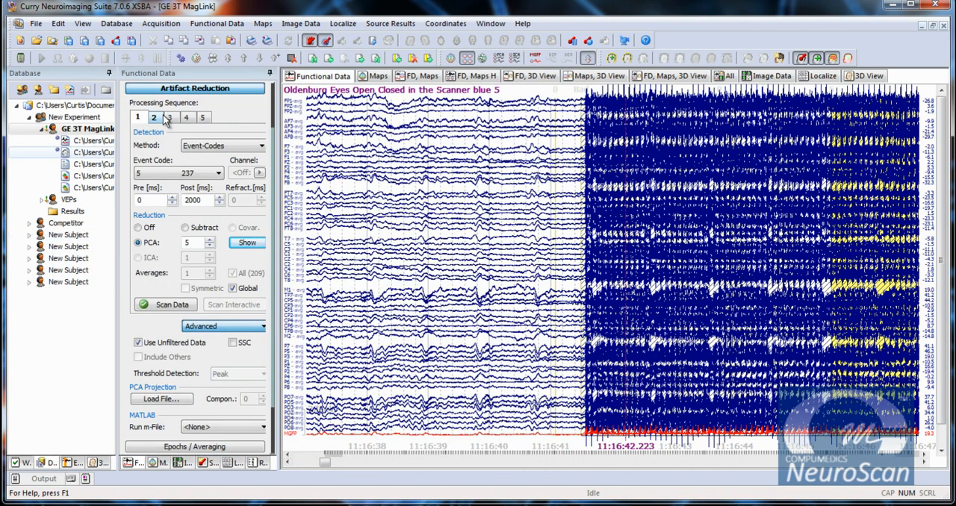
{"action": "left_click", "coordinate": [224, 148]}
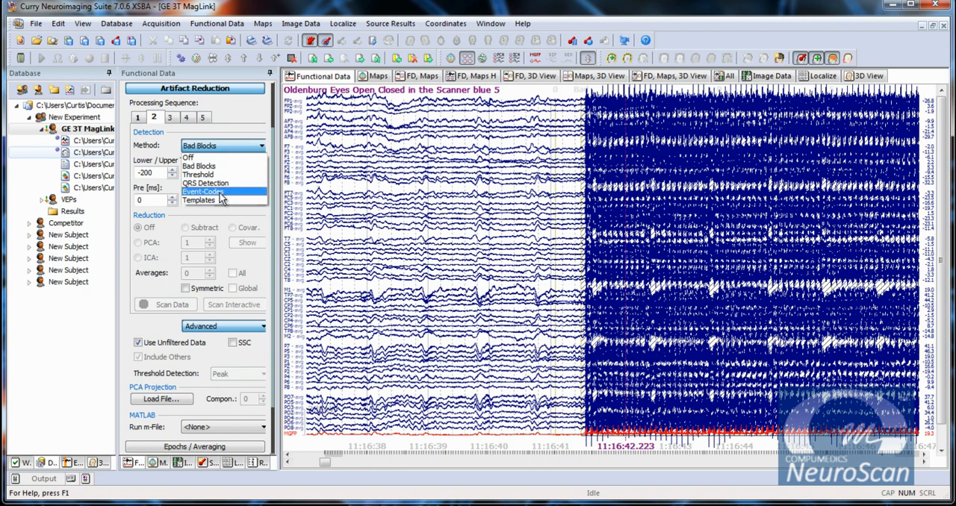
{"action": "left_click", "coordinate": [221, 192]}
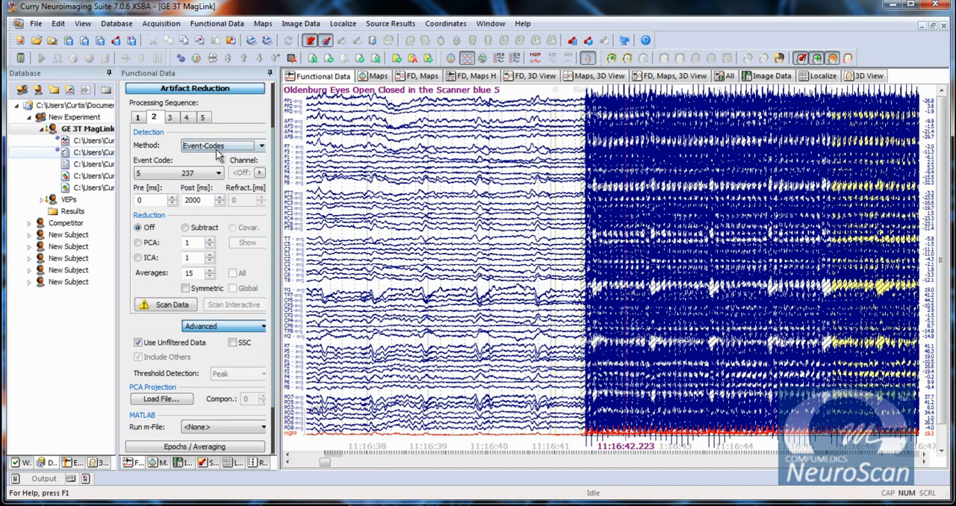
{"action": "left_click", "coordinate": [187, 230]}
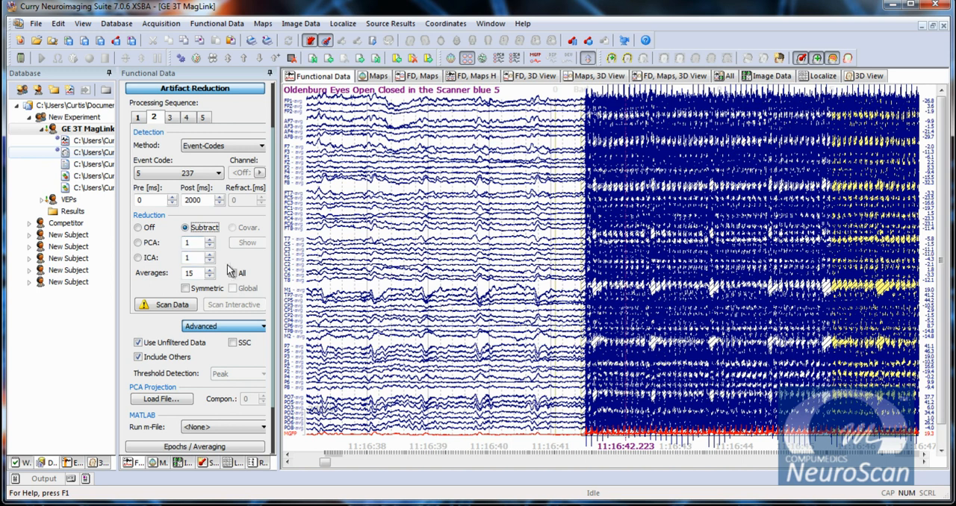
{"action": "left_click", "coordinate": [167, 304]}
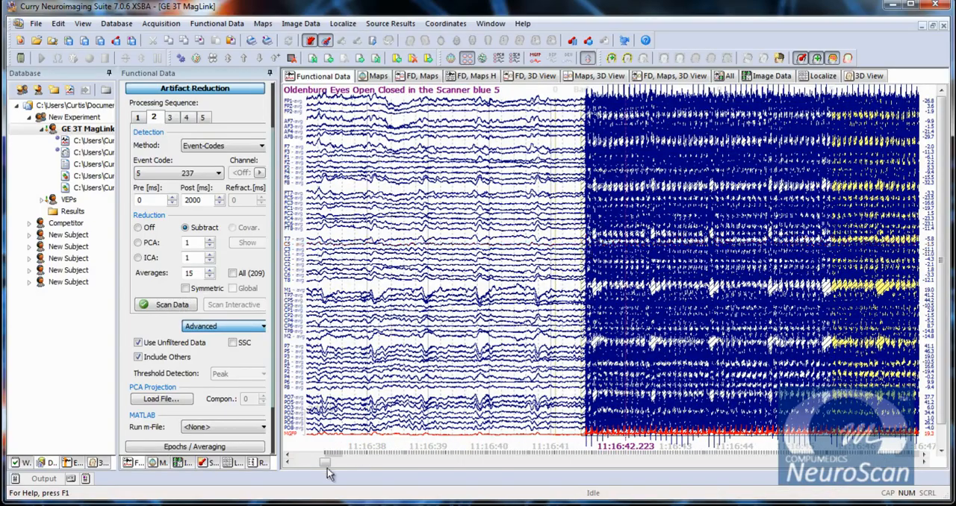
{"action": "left_click_drag", "start_coordinate": [327, 464], "coordinate": [372, 466]}
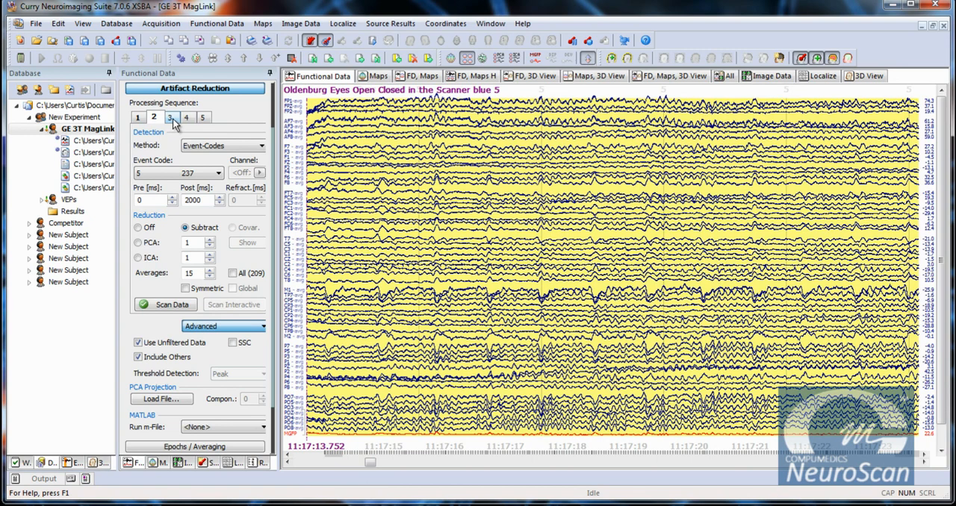
Apply a User Defined bandpass filter to the EKG channel with a 1 Hz High Pass and a 10 Hz Low Pass.
{"action": "scroll", "coordinate": [935, 380], "scroll_direction": "down", "scroll_amount": 2}
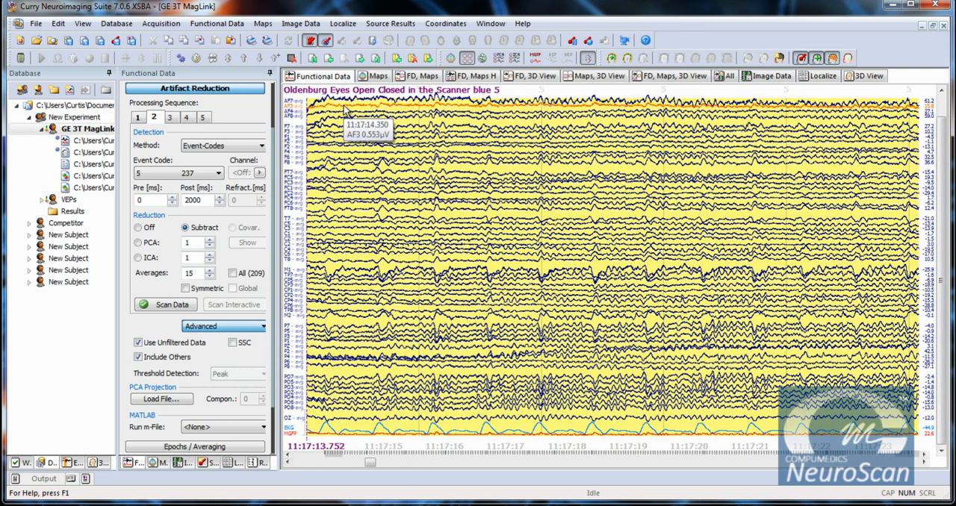
{"action": "right_click", "coordinate": [292, 433]}
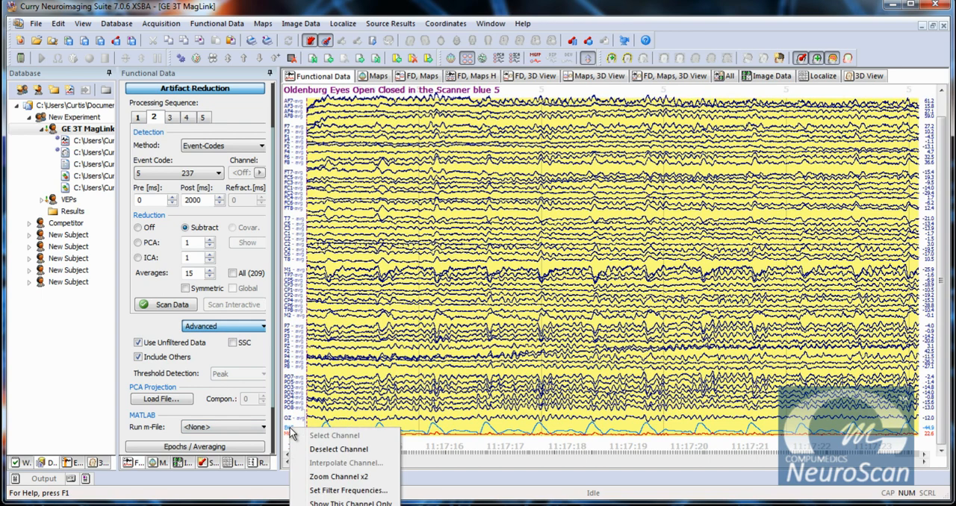
{"action": "left_click", "coordinate": [376, 491]}
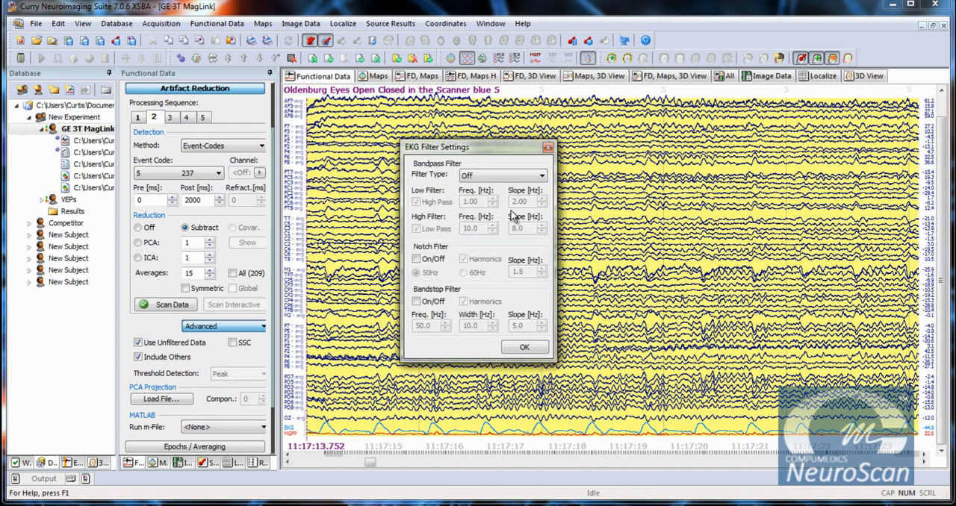
{"action": "left_click", "coordinate": [507, 177]}
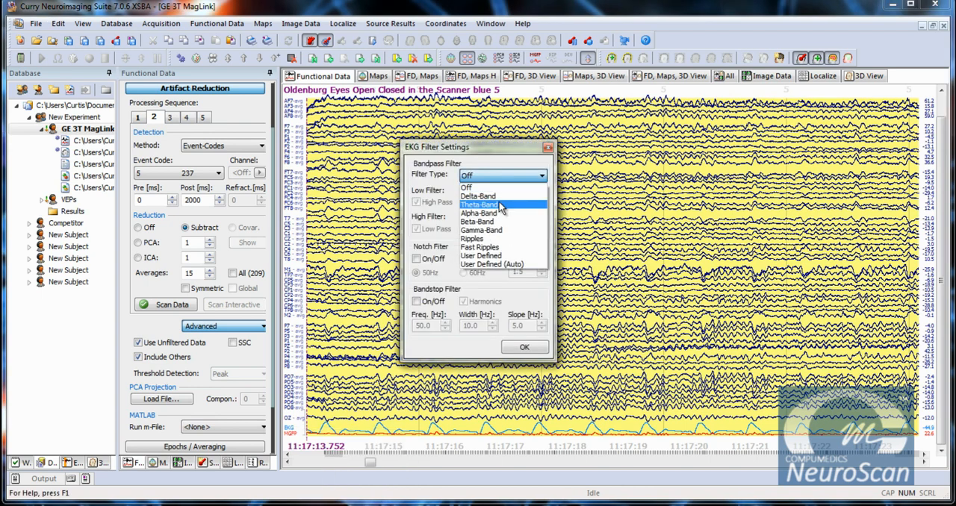
{"action": "left_click", "coordinate": [482, 255]}
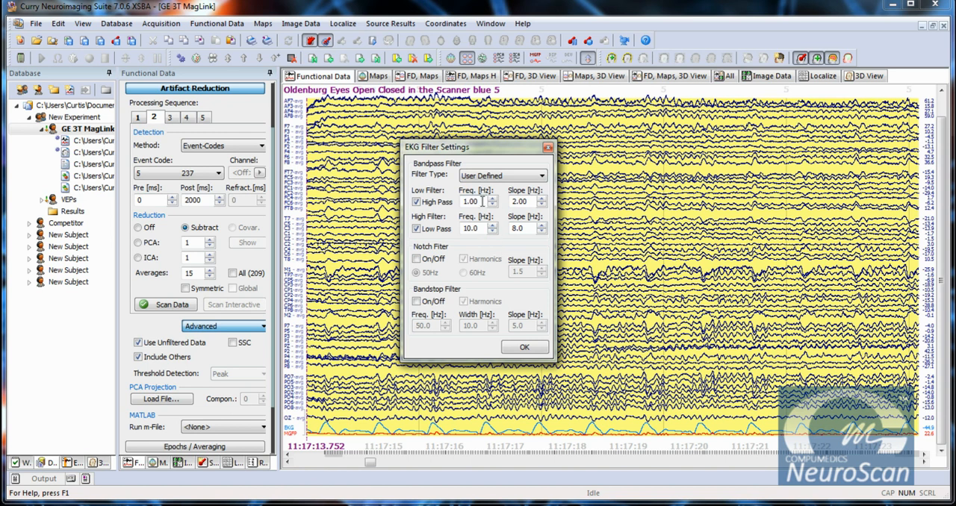
{"action": "left_click", "coordinate": [526, 347]}
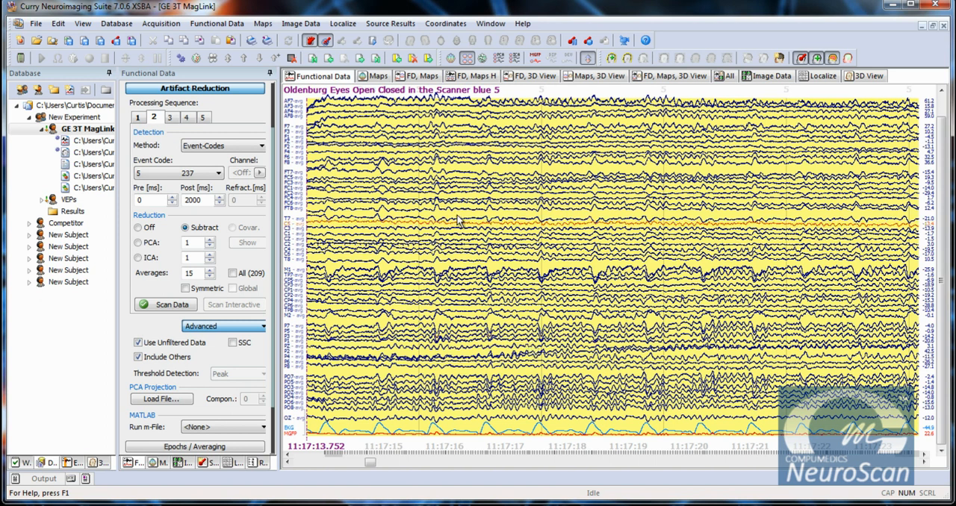
Set processing sequence 3 to detect by Threshold on the EKG channel.
{"action": "left_click", "coordinate": [170, 118]}
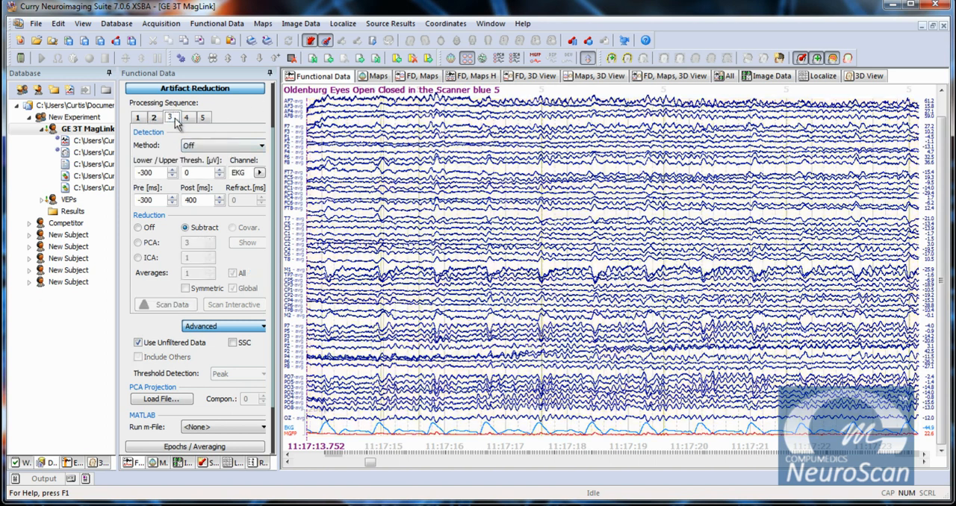
{"action": "left_click", "coordinate": [238, 152]}
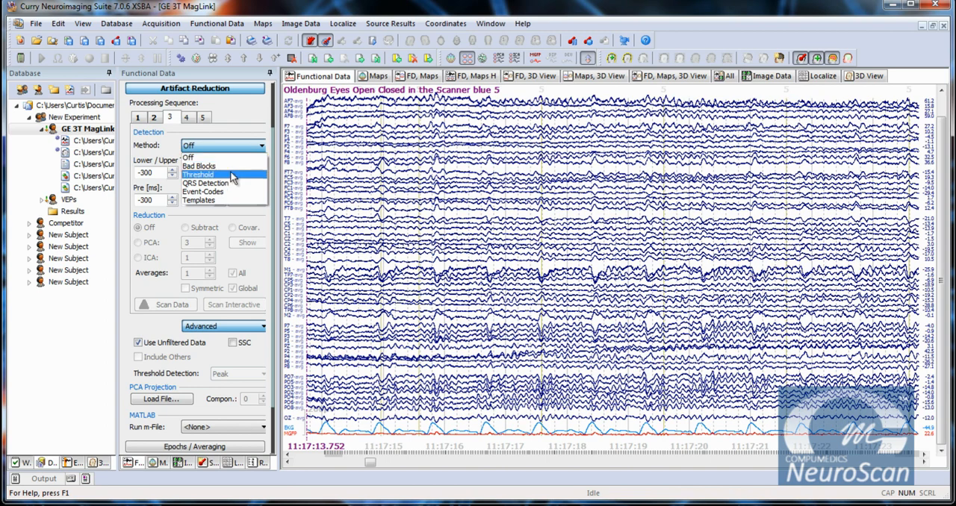
{"action": "left_click", "coordinate": [233, 174]}
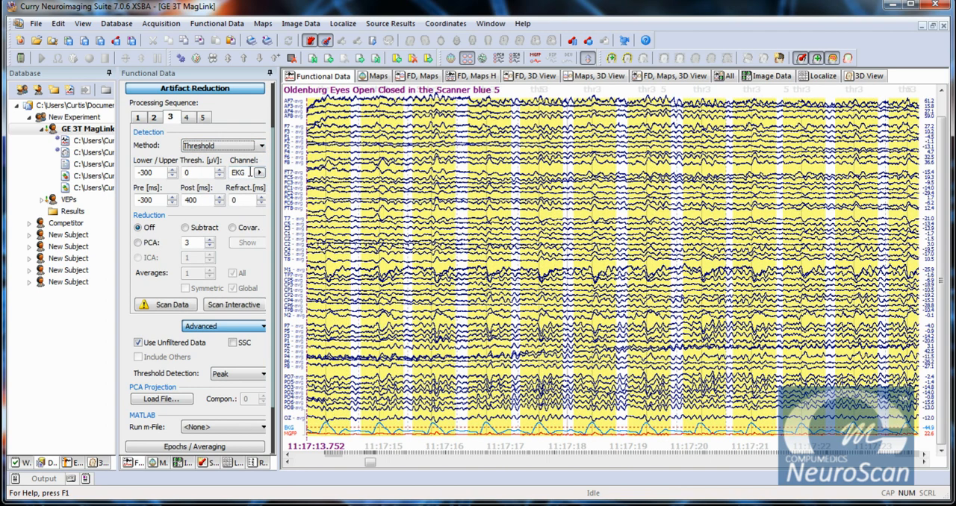
{"action": "left_click", "coordinate": [259, 173]}
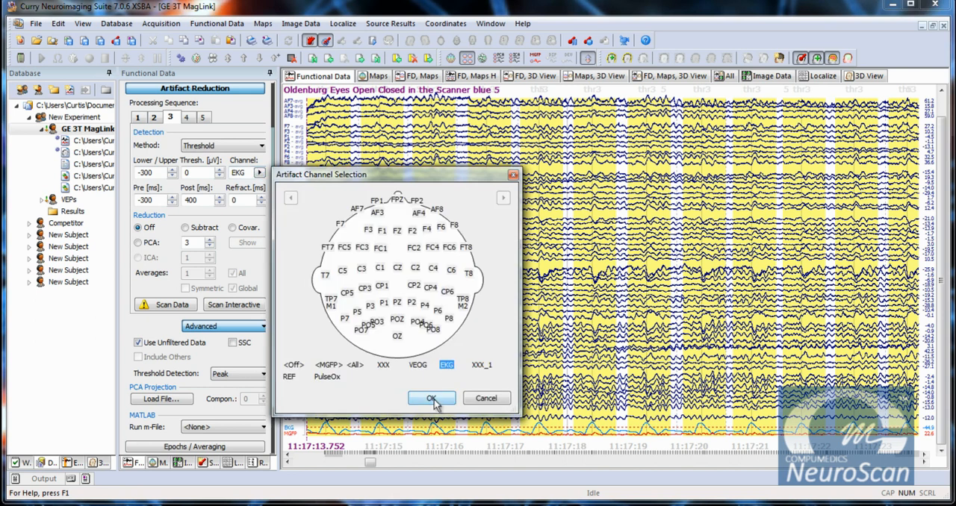
{"action": "left_click", "coordinate": [419, 365]}
{"action": "left_click", "coordinate": [446, 366]}
{"action": "left_click", "coordinate": [432, 400]}
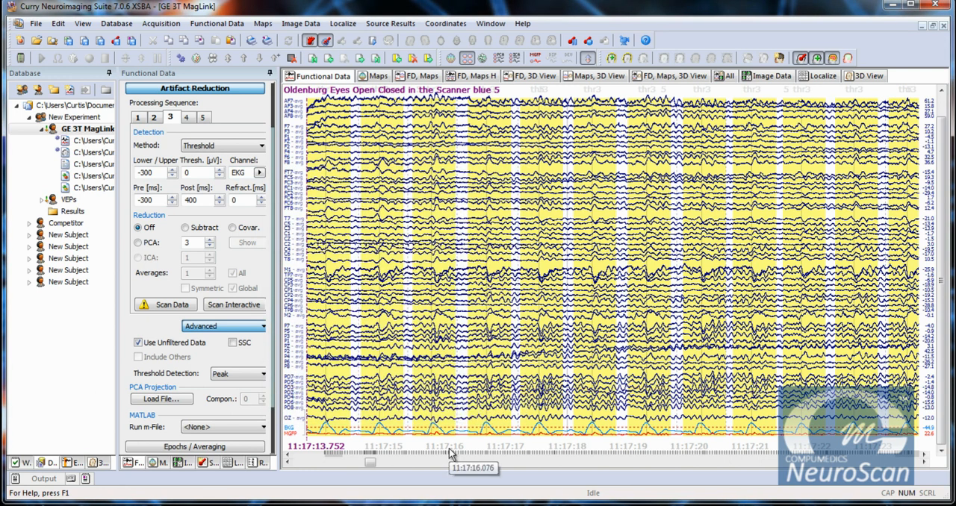
Try upper thresholds of 300 and 200 µV for the EKG detection in sequence 3, and restore the value to 0.
{"action": "left_click_drag", "start_coordinate": [199, 172], "coordinate": [186, 174]}
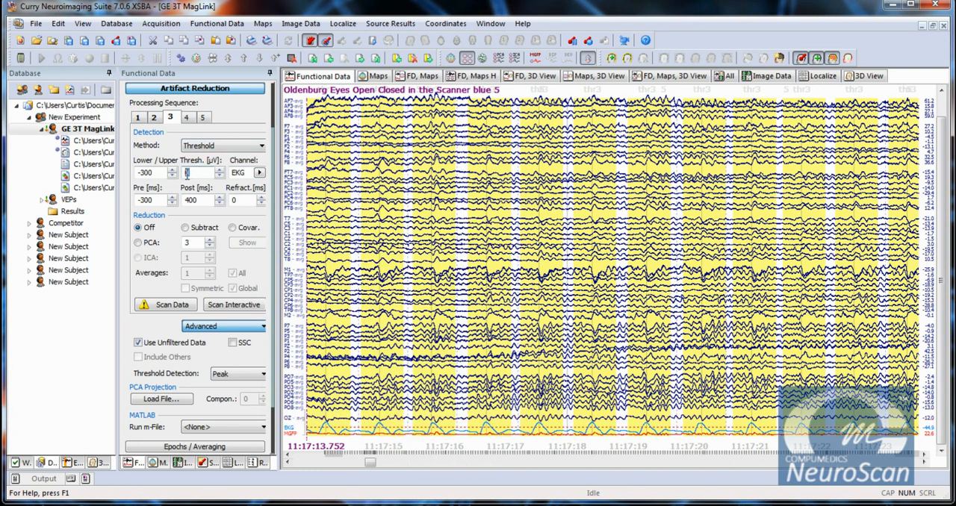
{"action": "type", "text": "300"}
{"action": "key", "text": "Return"}
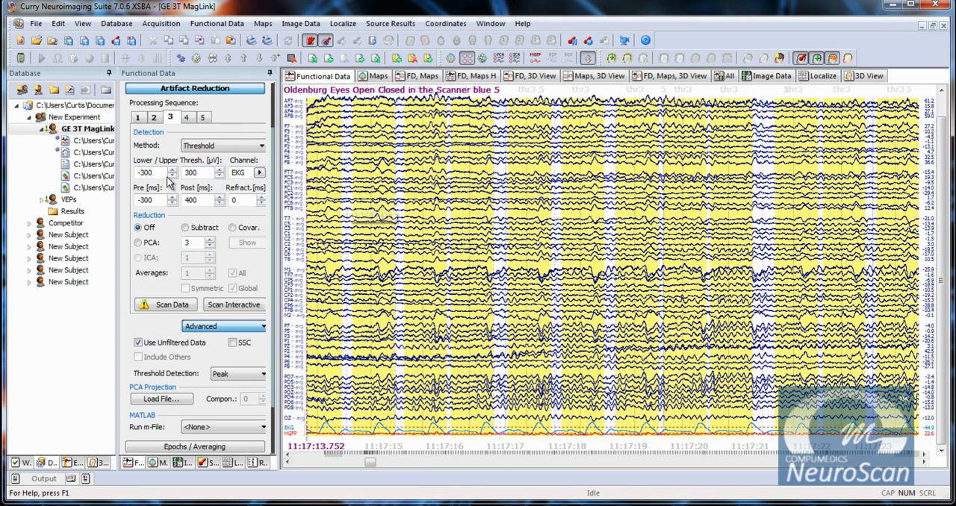
{"action": "left_click_drag", "start_coordinate": [210, 172], "coordinate": [172, 172]}
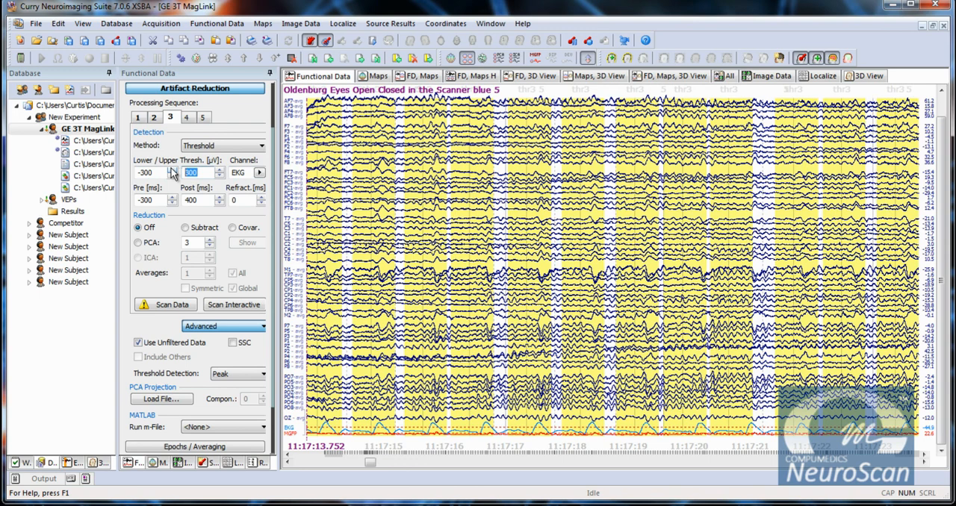
{"action": "type", "text": "0"}
{"action": "type", "text": "200"}
{"action": "key", "text": "Tab"}
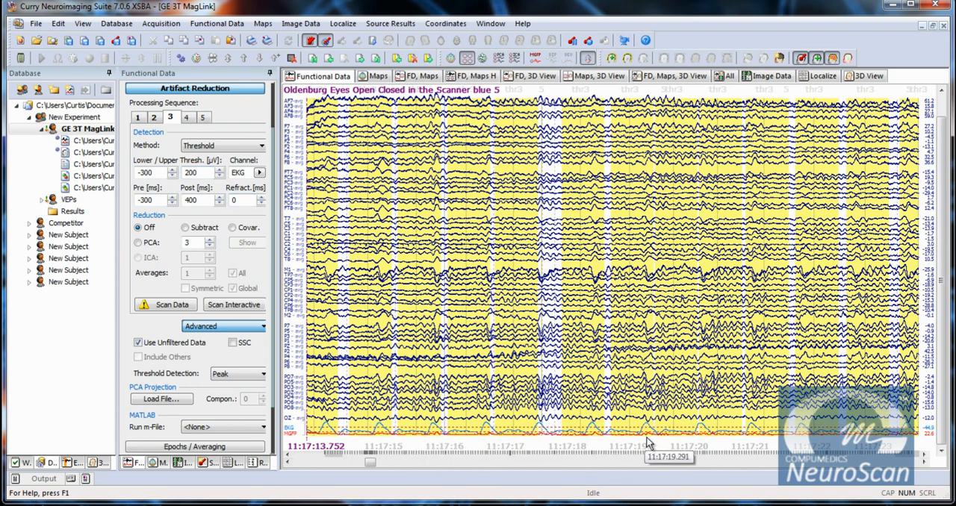
{"action": "double_click", "coordinate": [202, 176]}
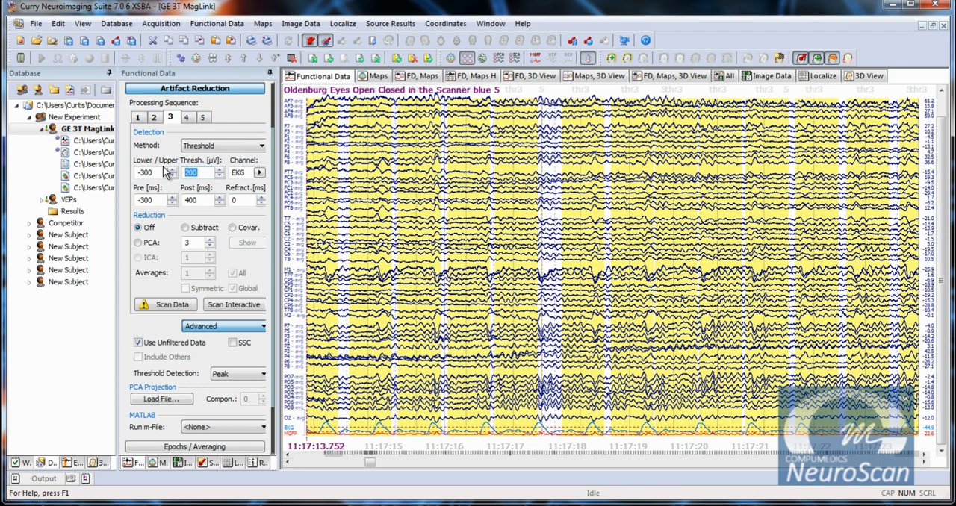
{"action": "type", "text": "0"}
{"action": "key", "text": "Tab"}
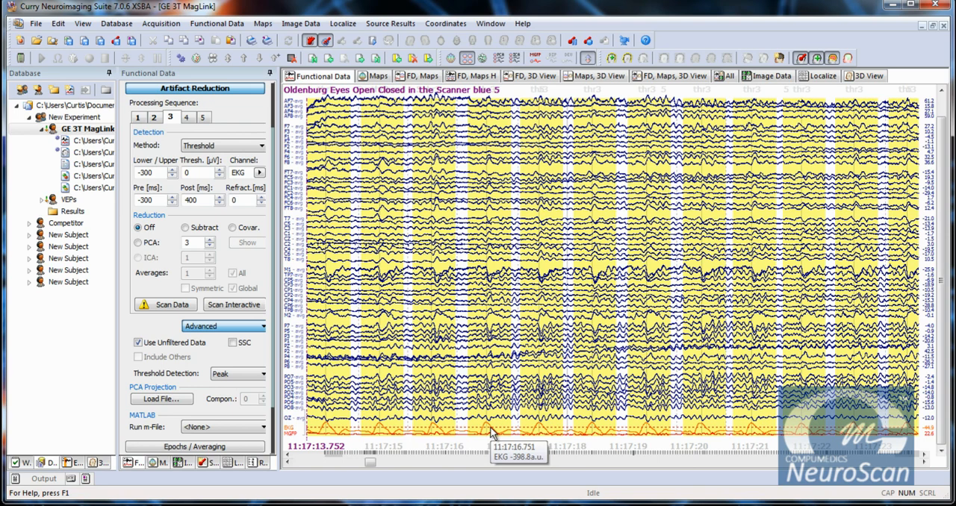
Set sequence 3's threshold detection to First Slope and scan the data with PCA reduction using 3 components.
{"action": "left_click", "coordinate": [234, 375]}
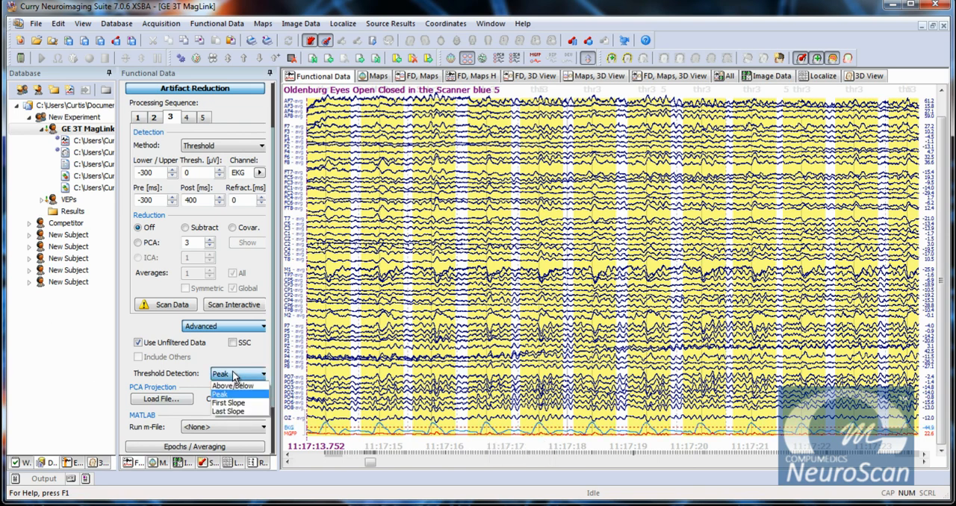
{"action": "left_click", "coordinate": [234, 404]}
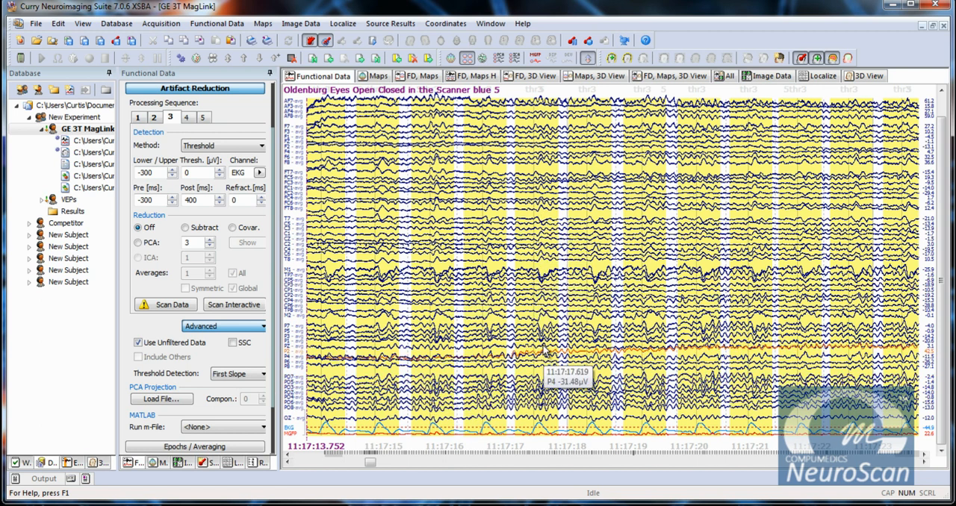
{"action": "left_click", "coordinate": [139, 244]}
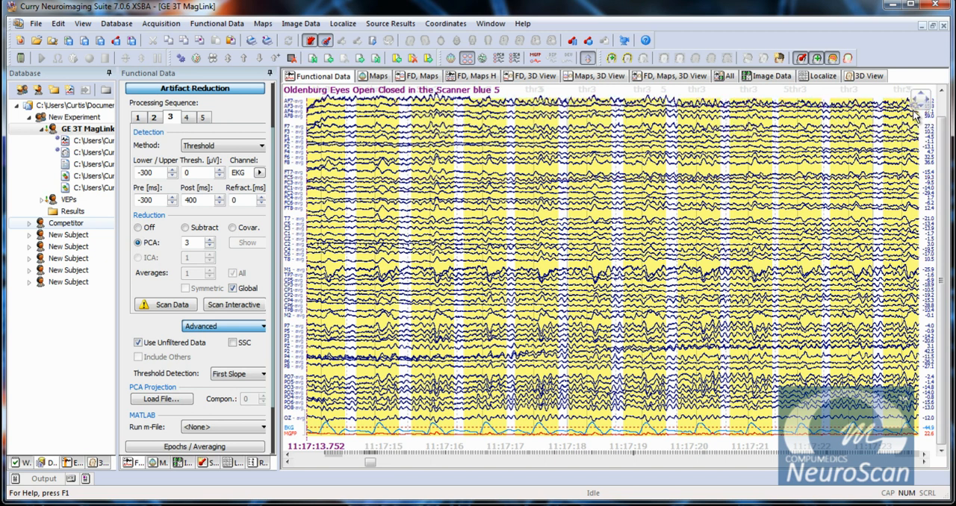
{"action": "left_click", "coordinate": [161, 307]}
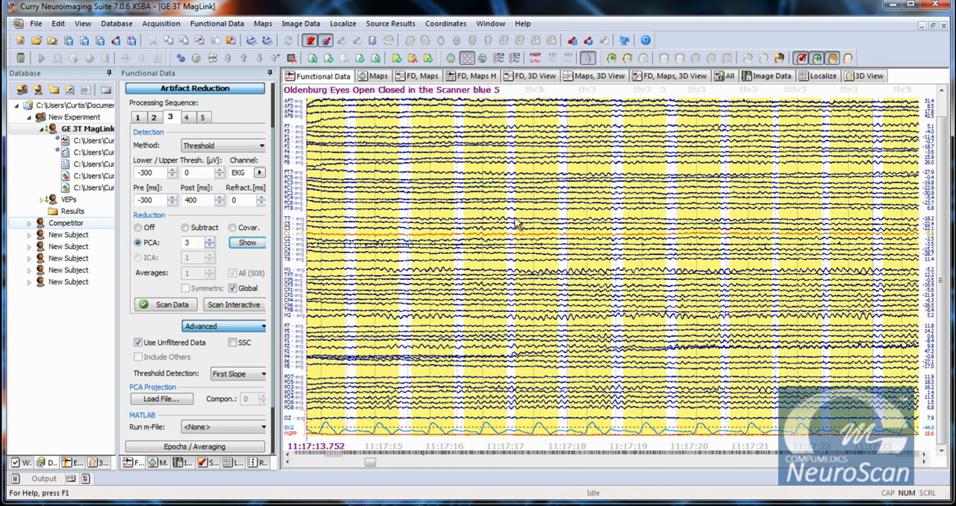
Compare the EEG with sequence 3's reduction off and with PCA at 2, 0 and 1 components, returning to 3 components.
{"action": "left_click", "coordinate": [139, 229]}
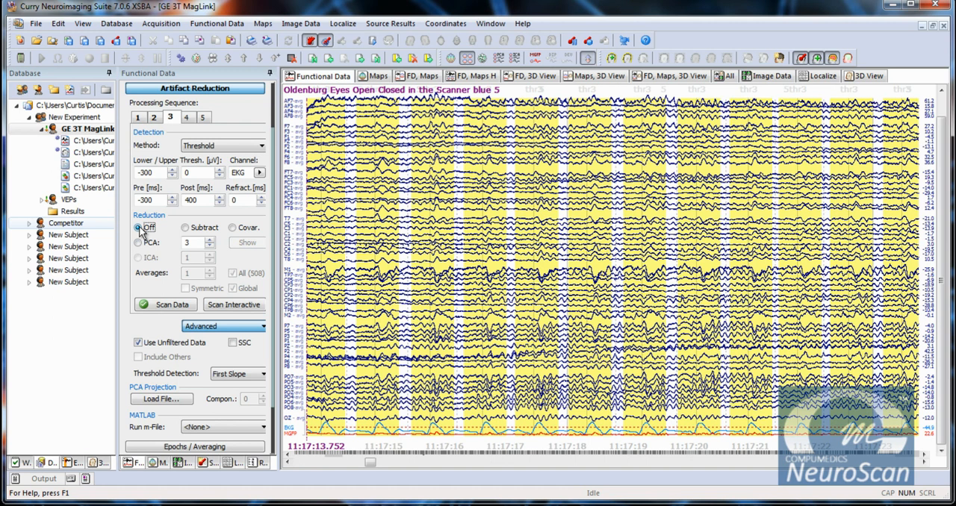
{"action": "left_click", "coordinate": [138, 243]}
{"action": "left_click", "coordinate": [210, 248]}
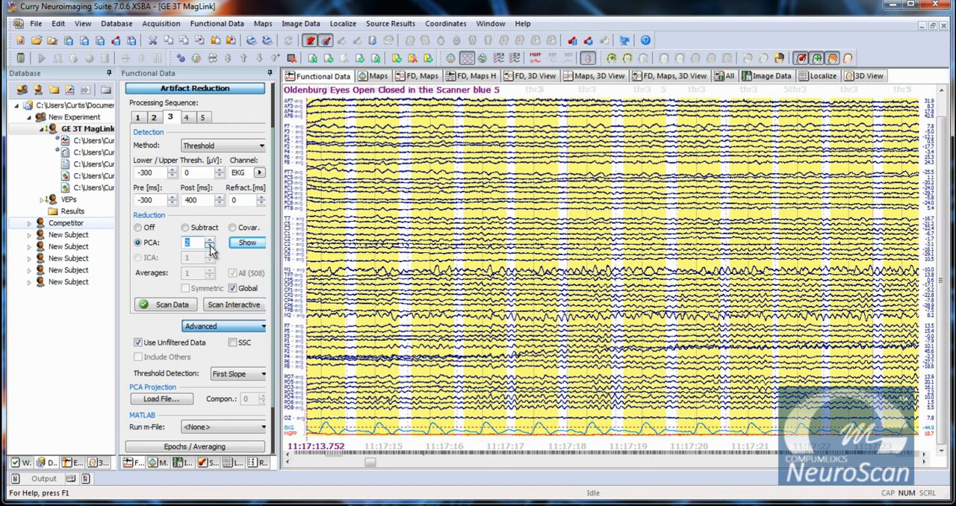
{"action": "left_click", "coordinate": [210, 251]}
{"action": "left_click", "coordinate": [209, 251]}
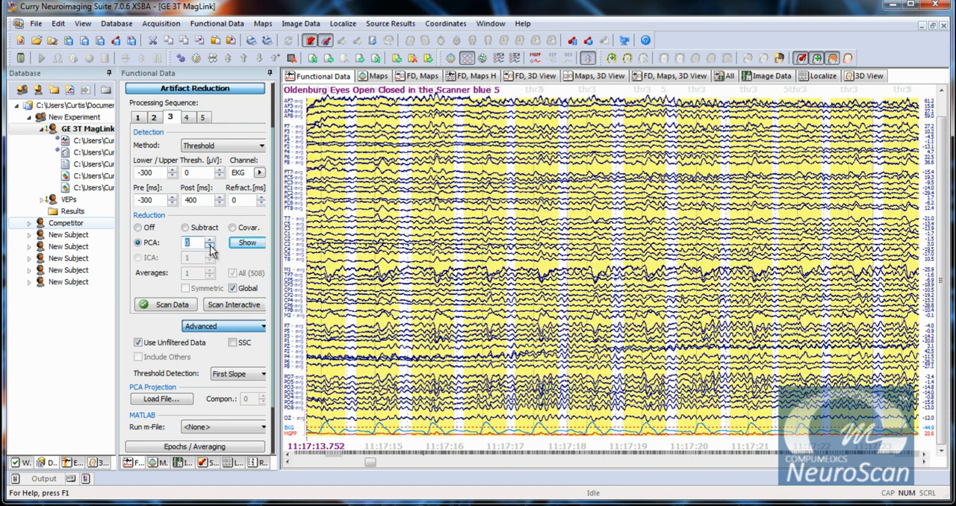
{"action": "left_click", "coordinate": [212, 244]}
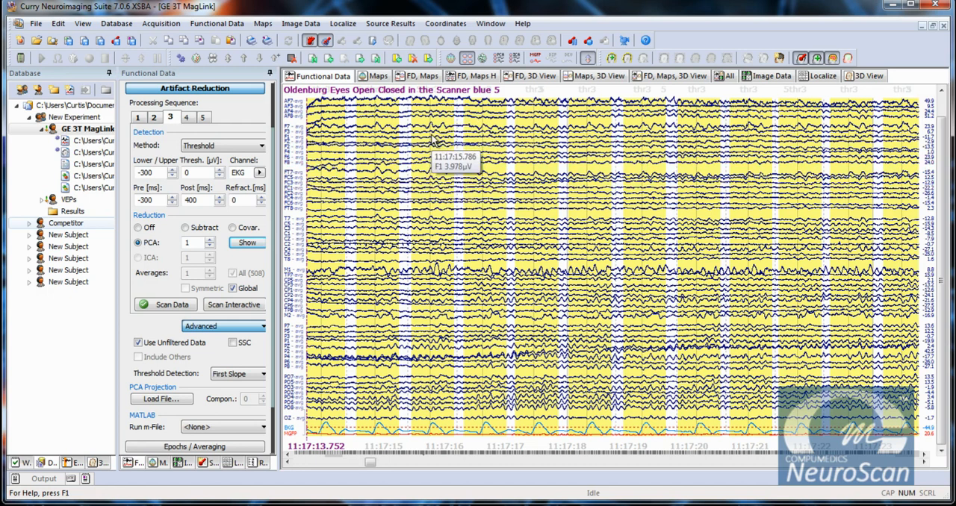
{"action": "left_click", "coordinate": [211, 241]}
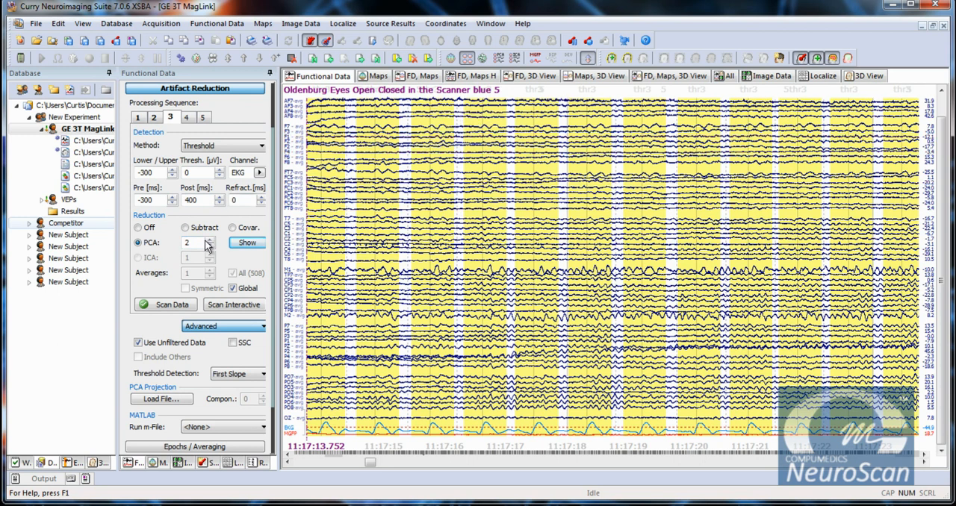
{"action": "left_click", "coordinate": [212, 241]}
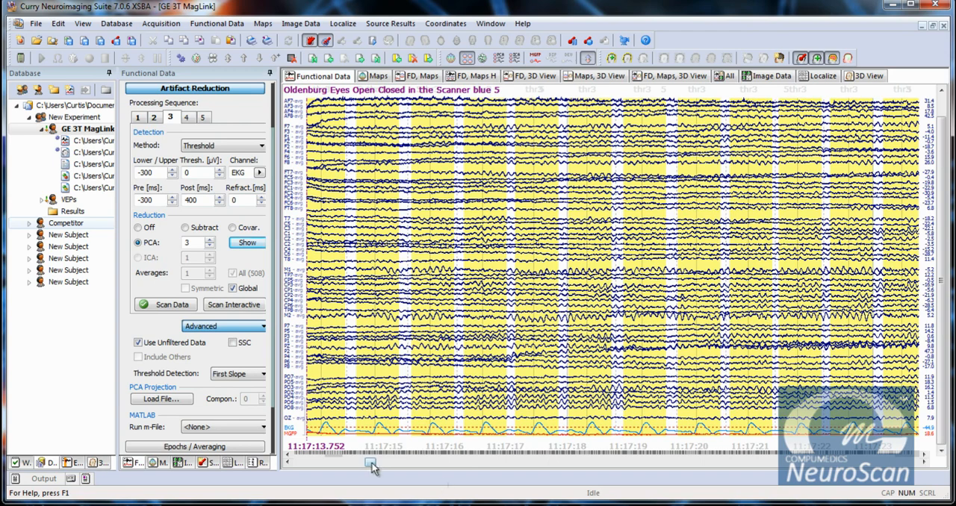
Set the bandpass filter type to User Defined in the filter parameters and disable the high-pass filter, leaving only low pass.
{"action": "left_click_drag", "start_coordinate": [371, 463], "coordinate": [367, 467]}
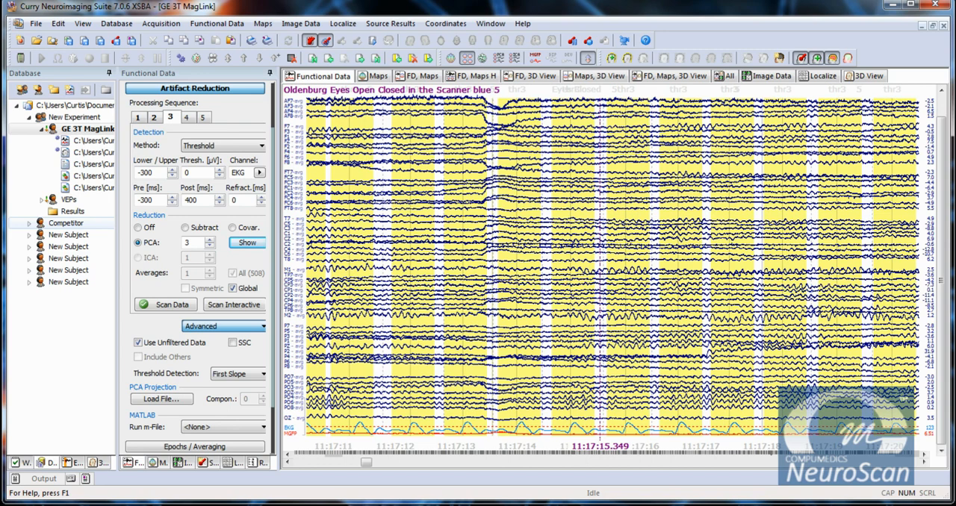
{"action": "left_click", "coordinate": [213, 90]}
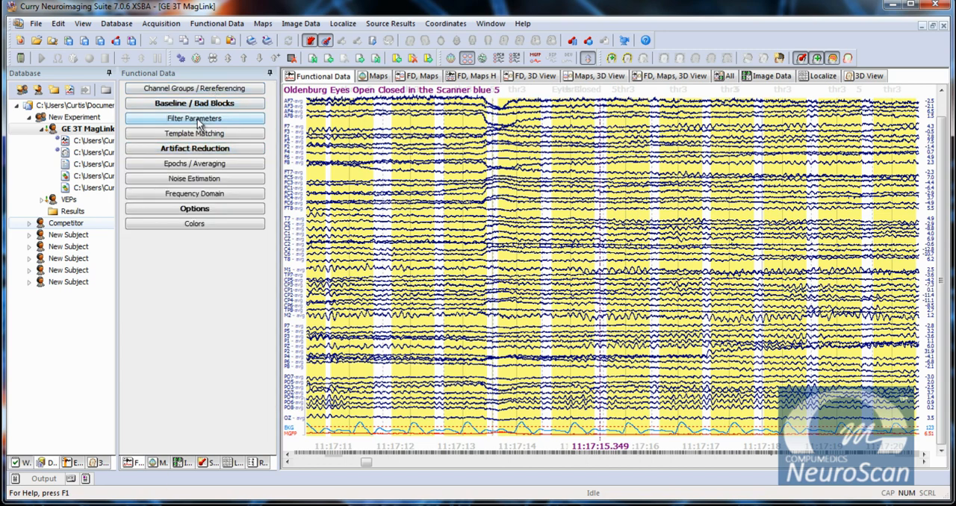
{"action": "left_click", "coordinate": [197, 118]}
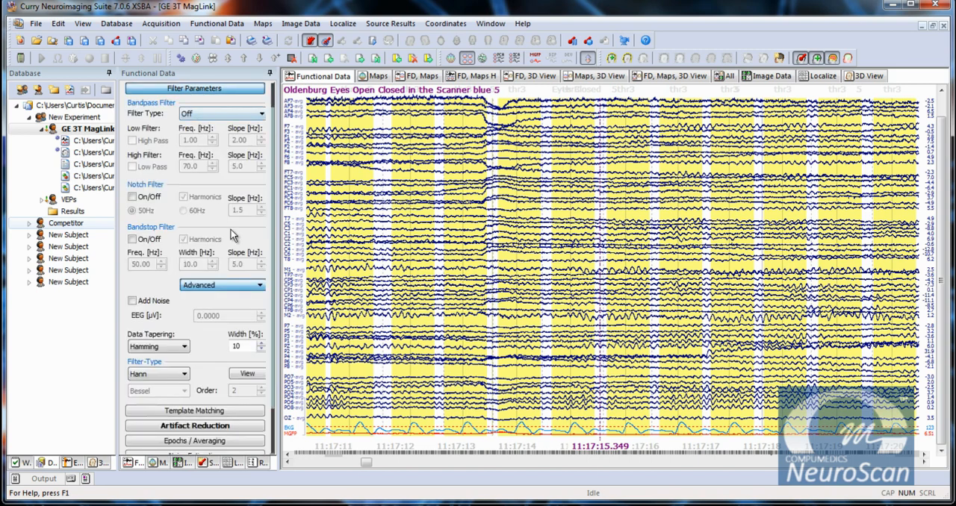
{"action": "left_click", "coordinate": [215, 111]}
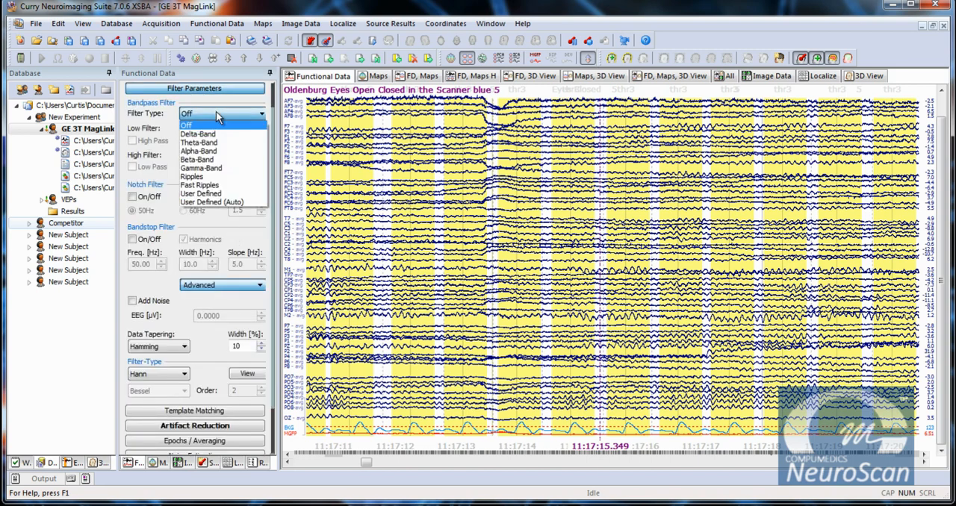
{"action": "left_click", "coordinate": [213, 195]}
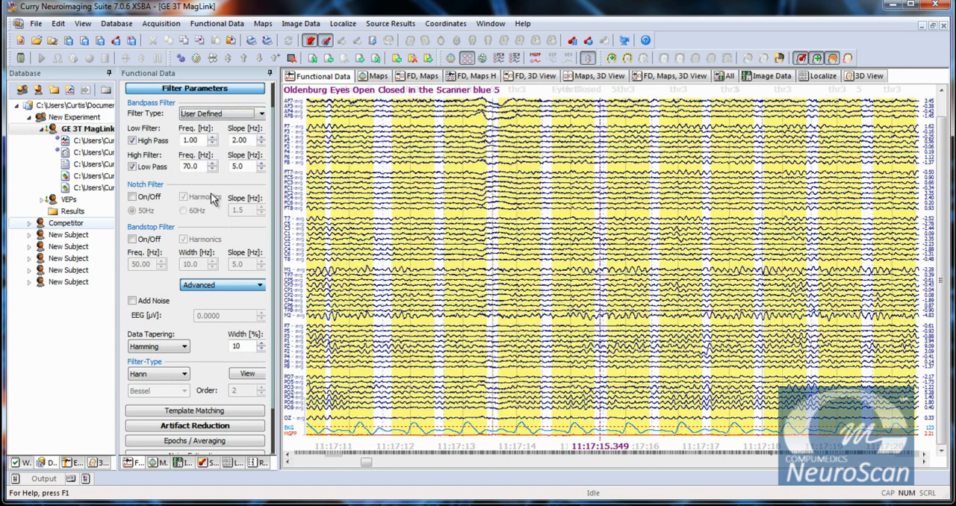
{"action": "left_click", "coordinate": [134, 141]}
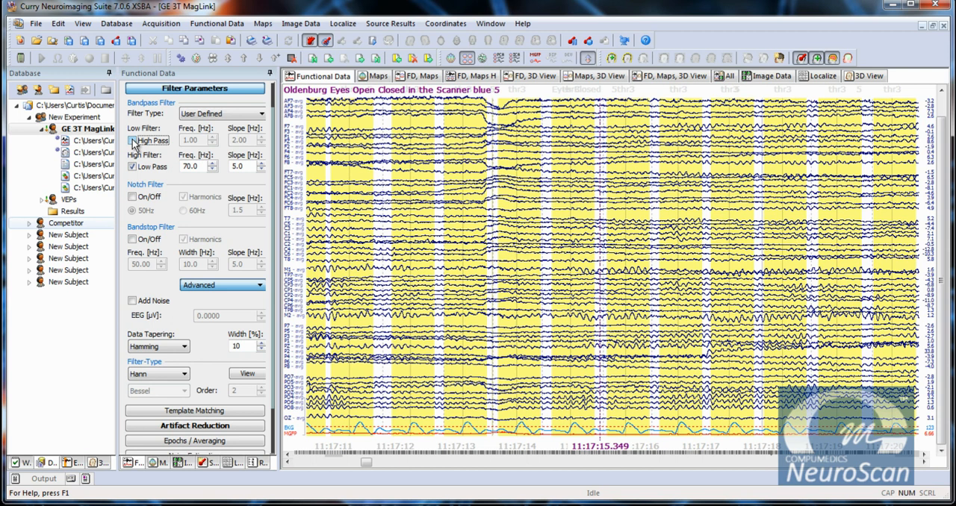
Try a low-pass filter frequency of 100 Hz on the EEG, and restore the frequency to 70 Hz.
{"action": "double_click", "coordinate": [191, 166]}
{"action": "type", "text": "100"}
{"action": "key", "text": "Tab"}
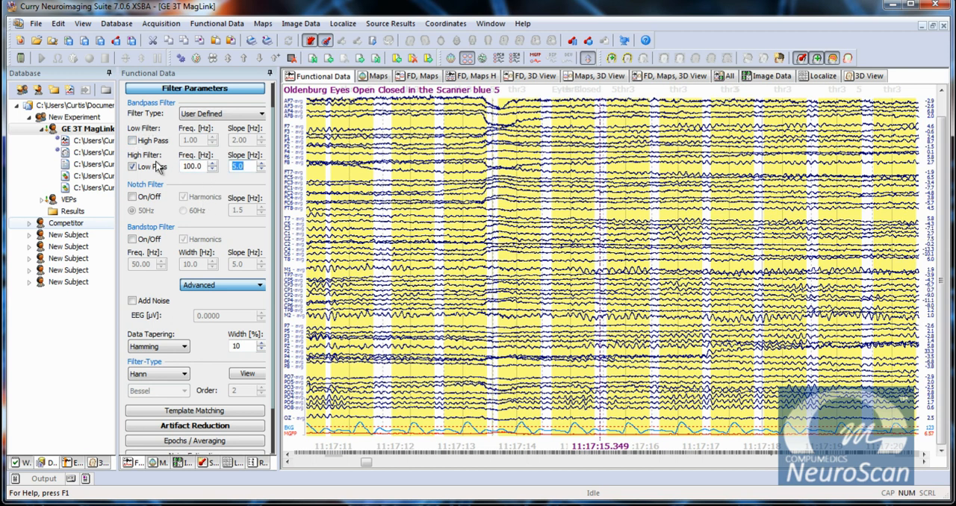
{"action": "left_click_drag", "start_coordinate": [204, 167], "coordinate": [168, 170]}
{"action": "type", "text": "70"}
{"action": "key", "text": "Tab"}
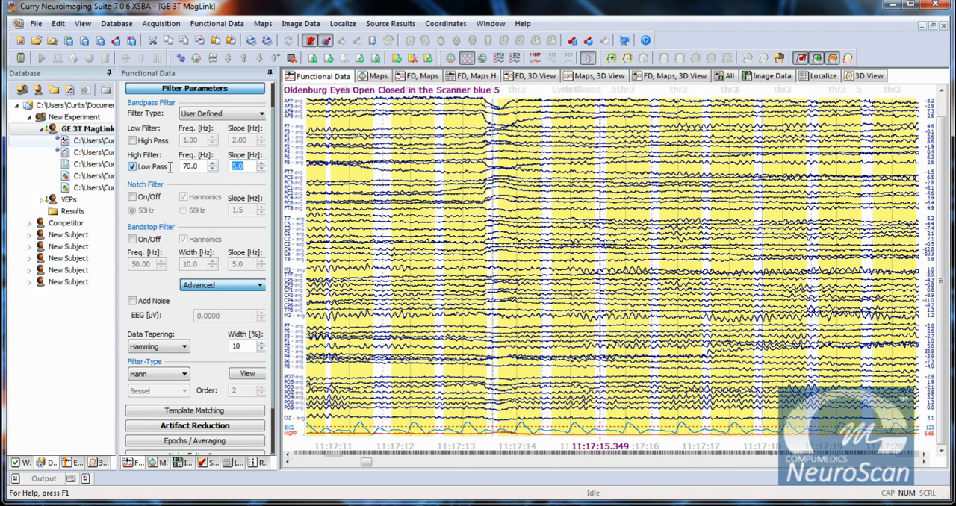